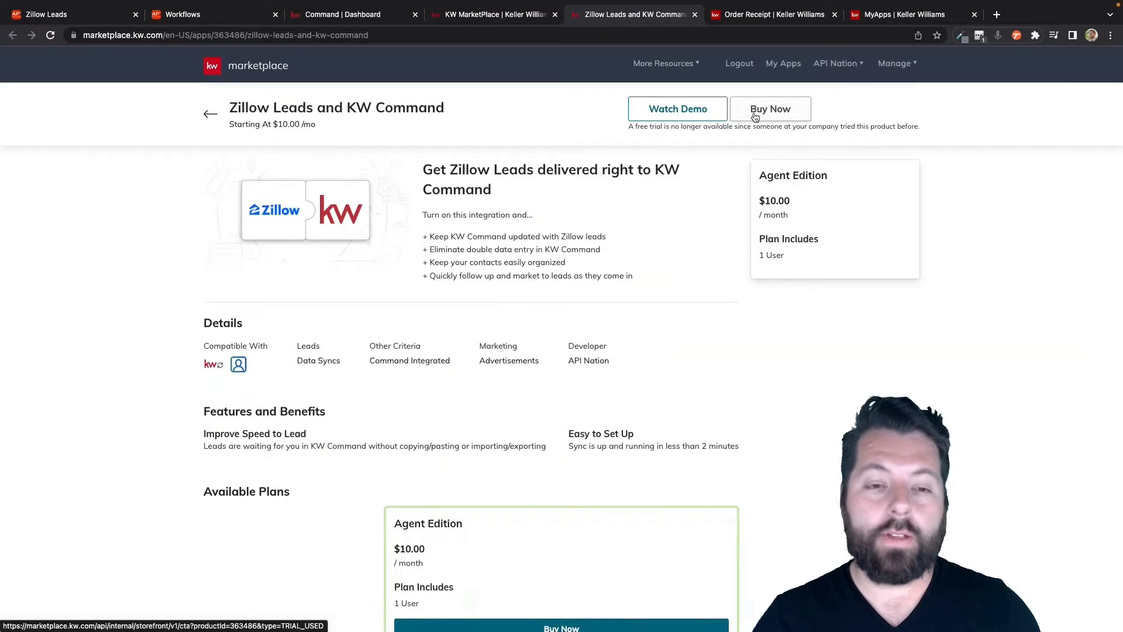
Step: Check the order receipt, and open the Zillow Leads and KW Command integration from the purchased applications
left_click(771, 15)
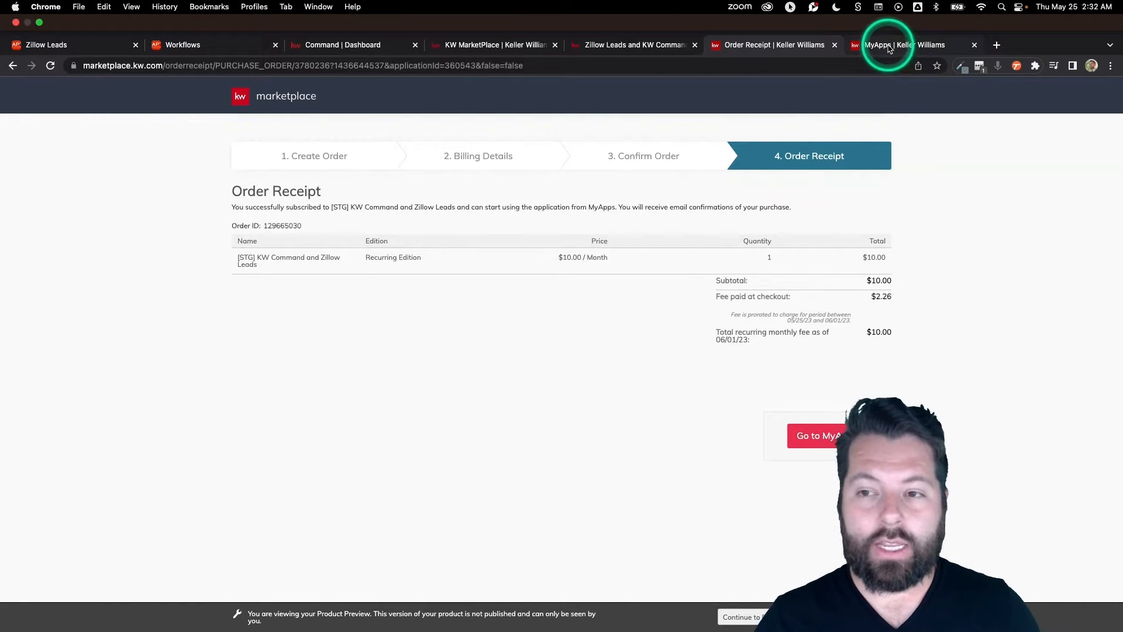
left_click(889, 46)
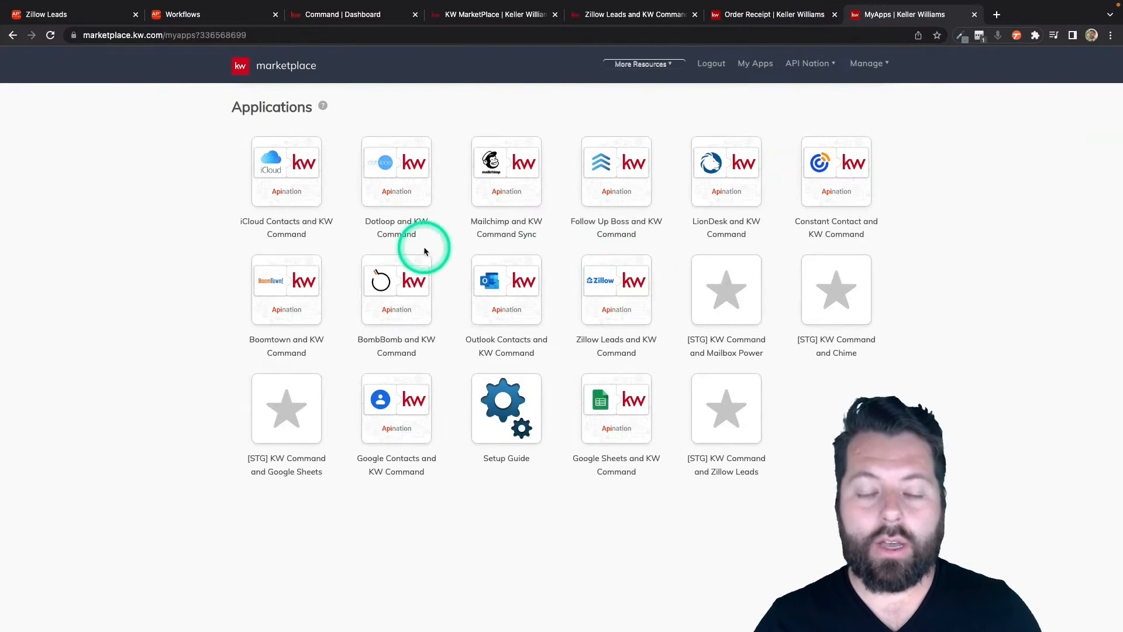
mouse_move(632, 297)
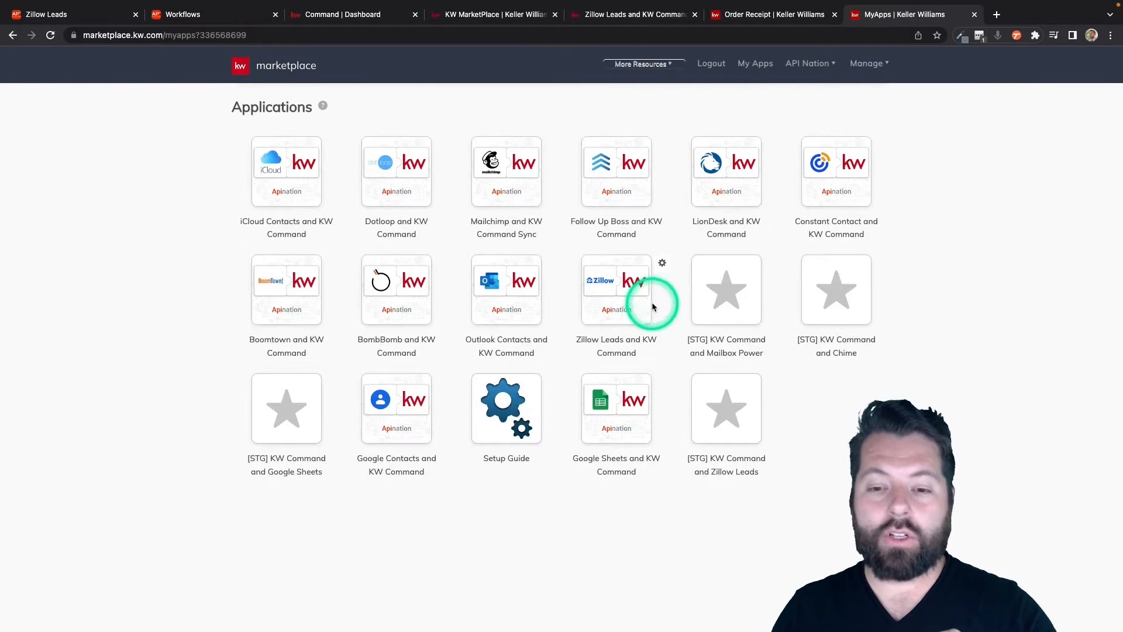
left_click(654, 296)
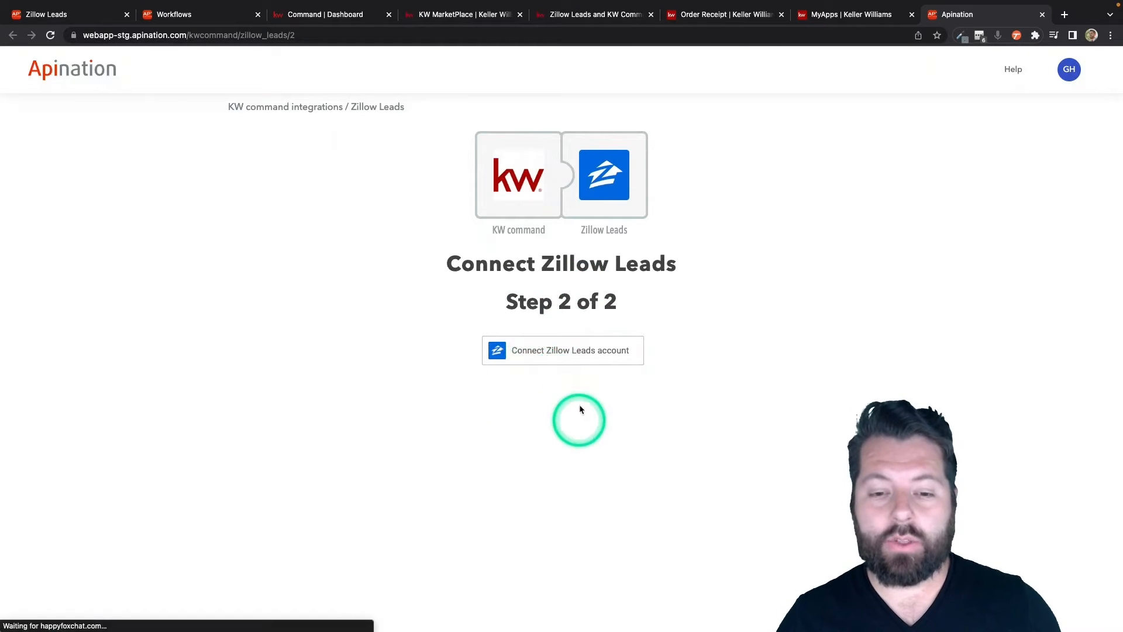
Step: Create a Zillow Leads connection labelled with the account owner's first name, and copy its connection ID
left_click(568, 351)
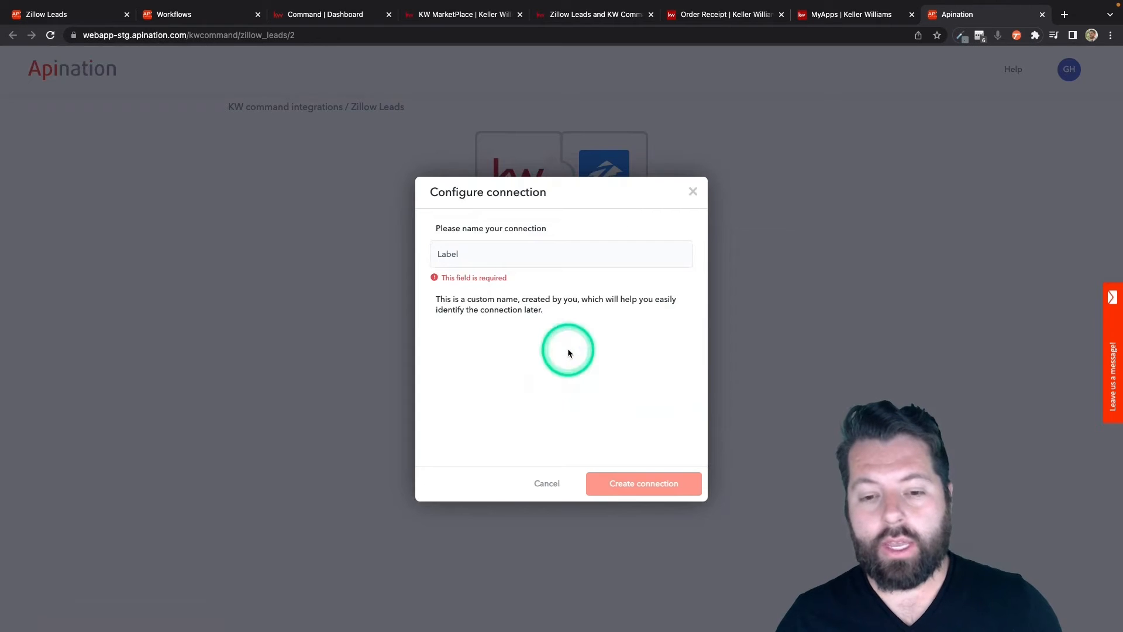
left_click(474, 258)
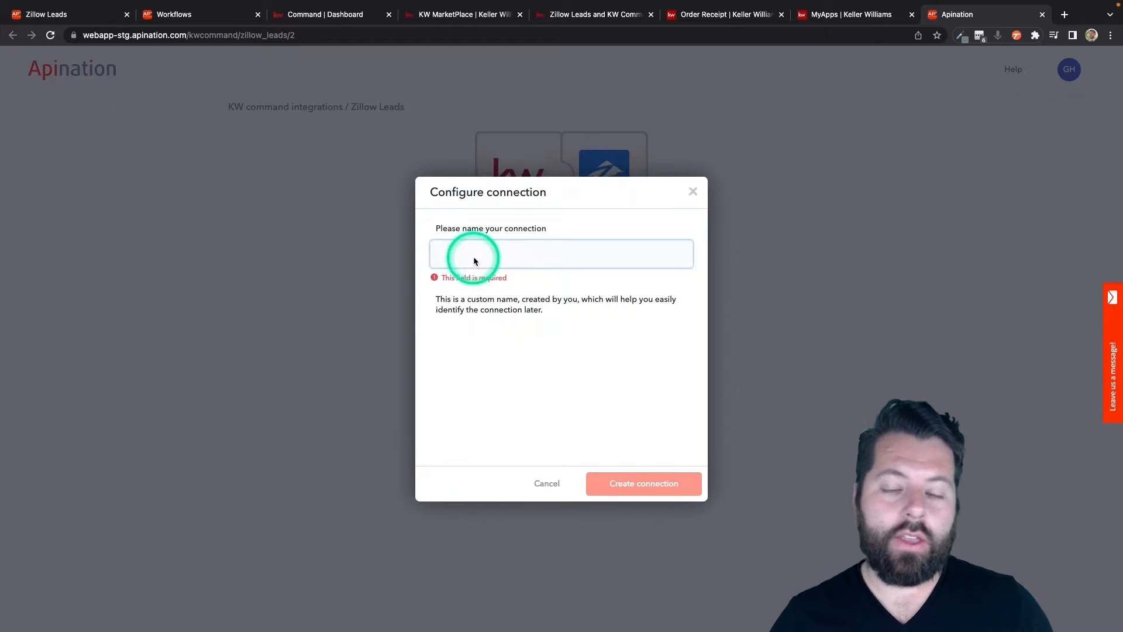
type("Gabe")
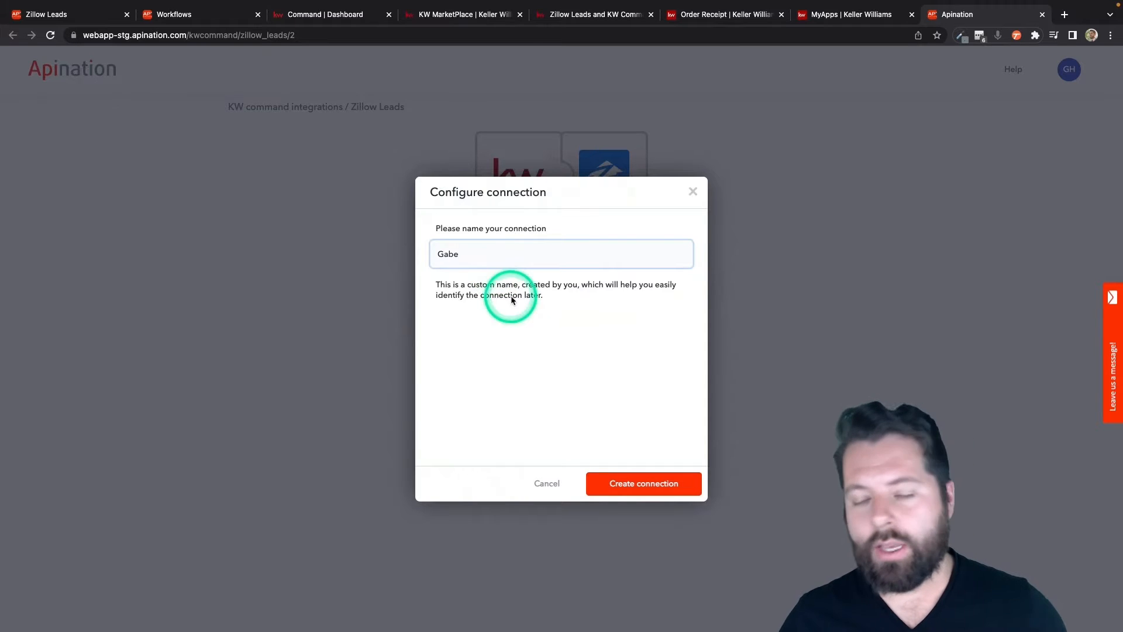
left_click(622, 489)
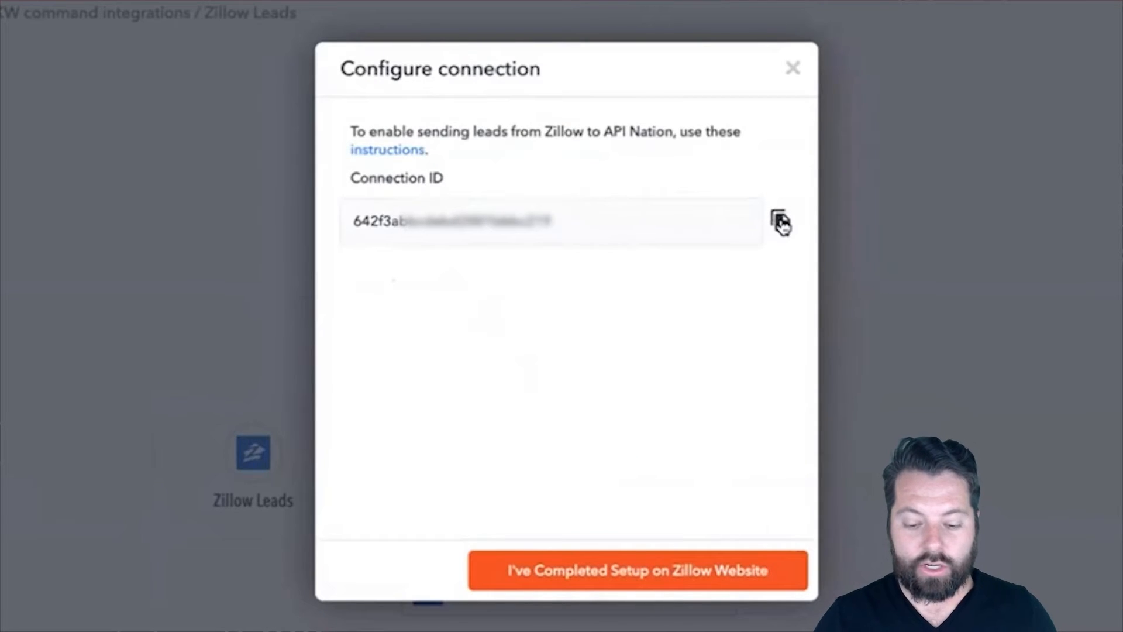
left_click(781, 223)
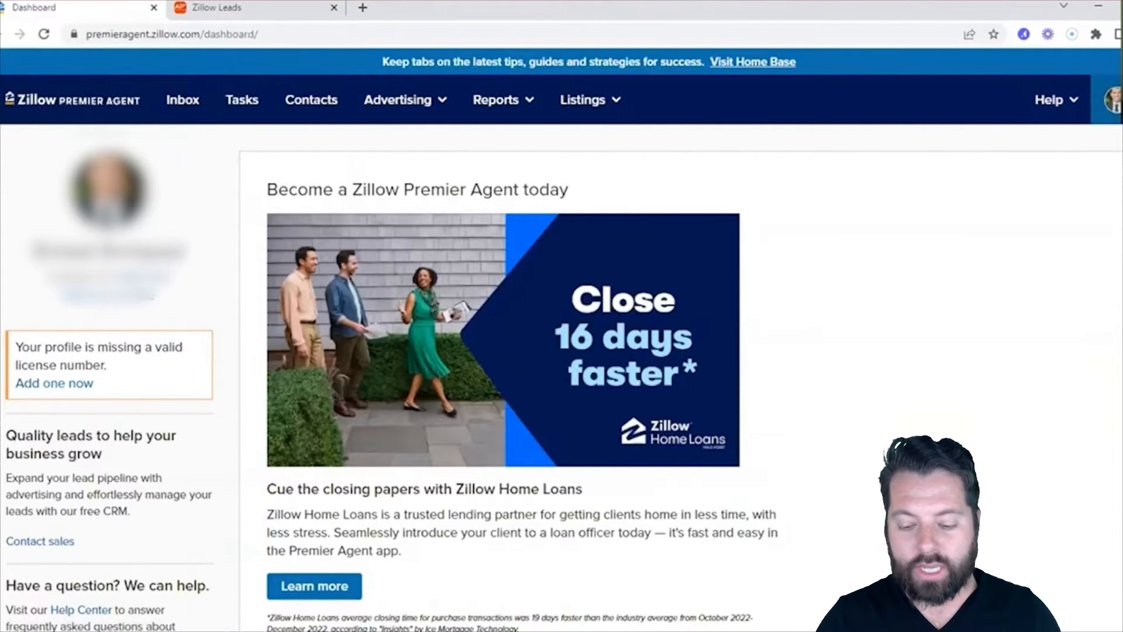
Step: Switch to Zillow Premier Agent and start linking a new app integration in the settings, with Apination as the partner
left_click(1111, 100)
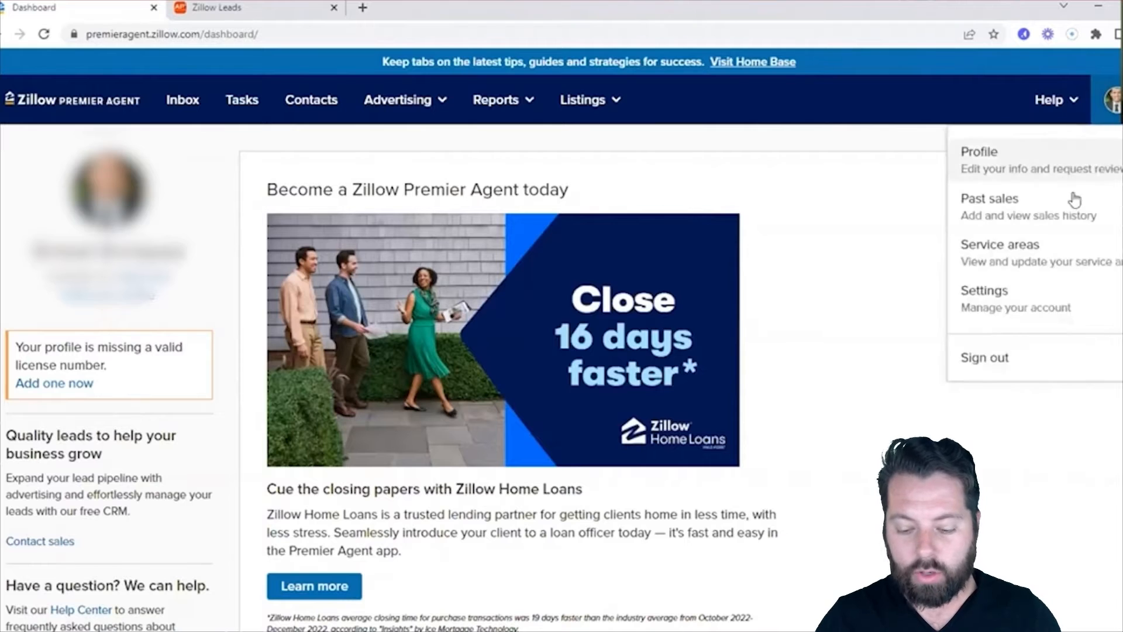
left_click(1020, 310)
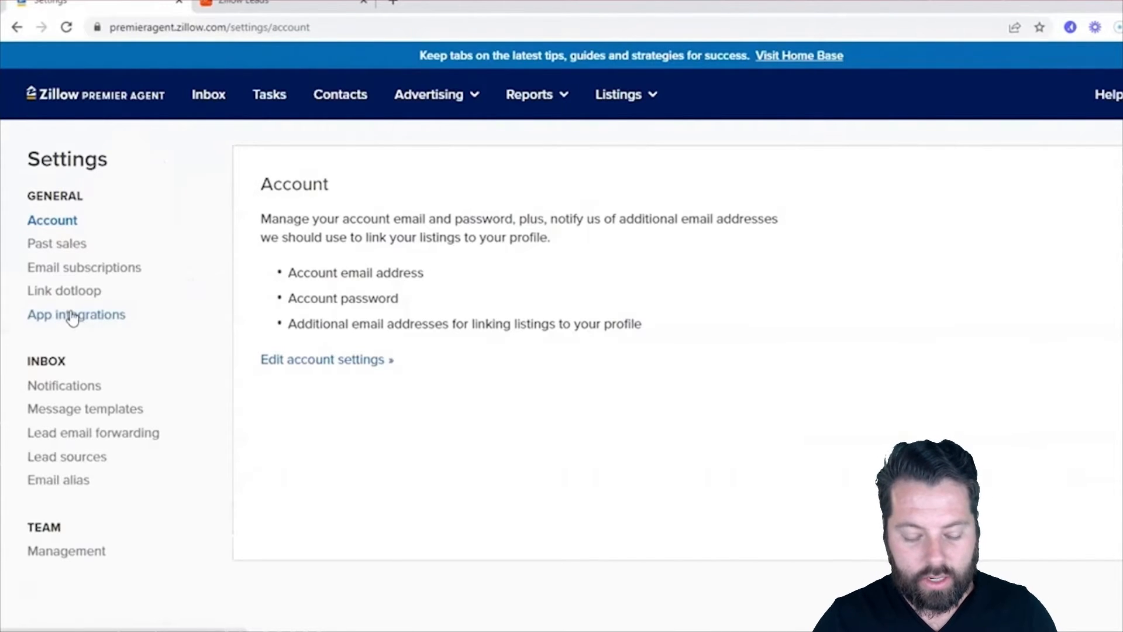
left_click(72, 317)
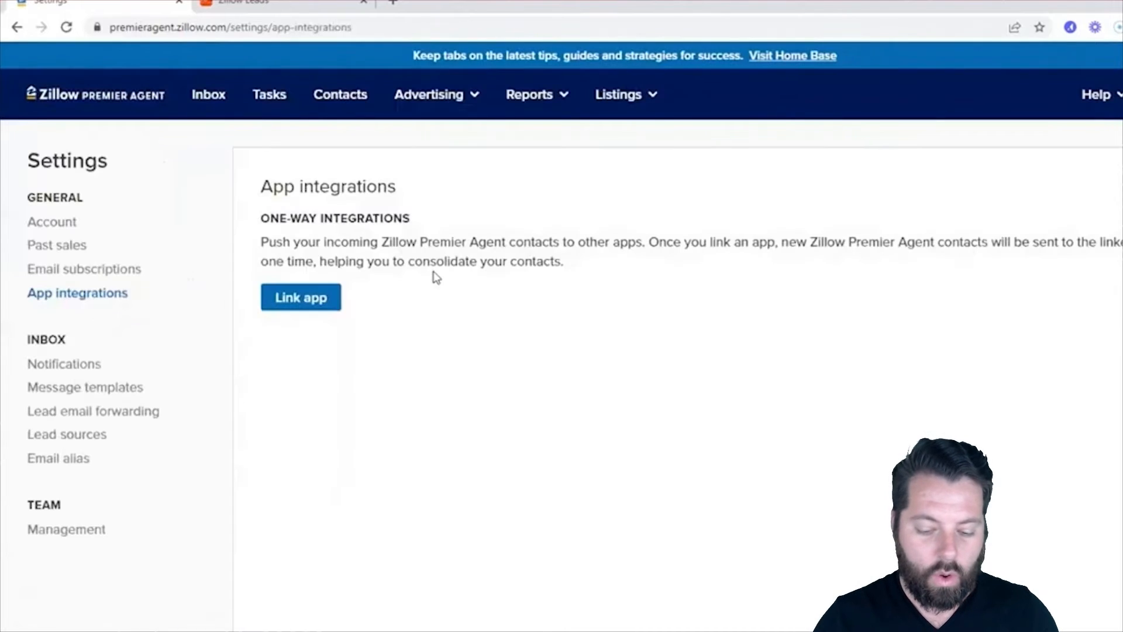
left_click(298, 301)
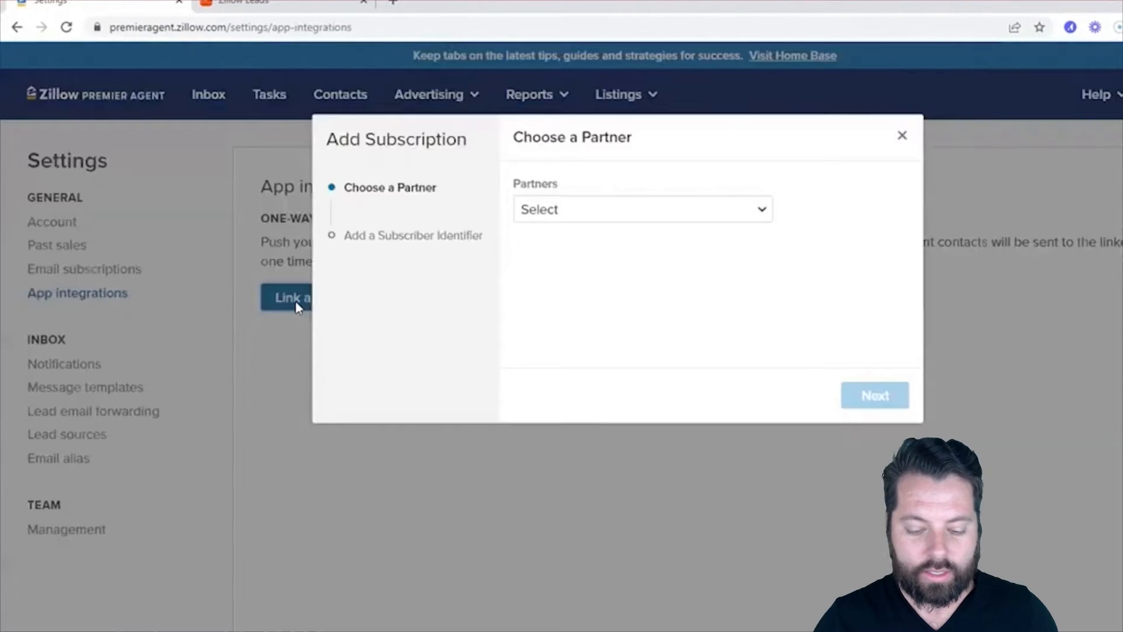
left_click(640, 220)
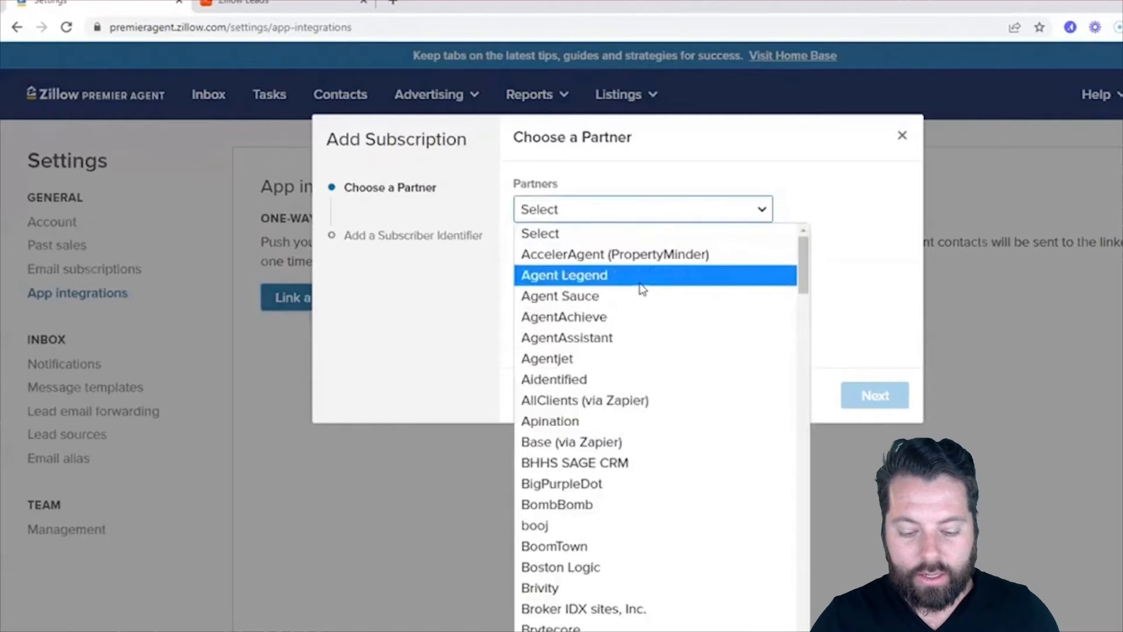
left_click(588, 419)
left_click(881, 401)
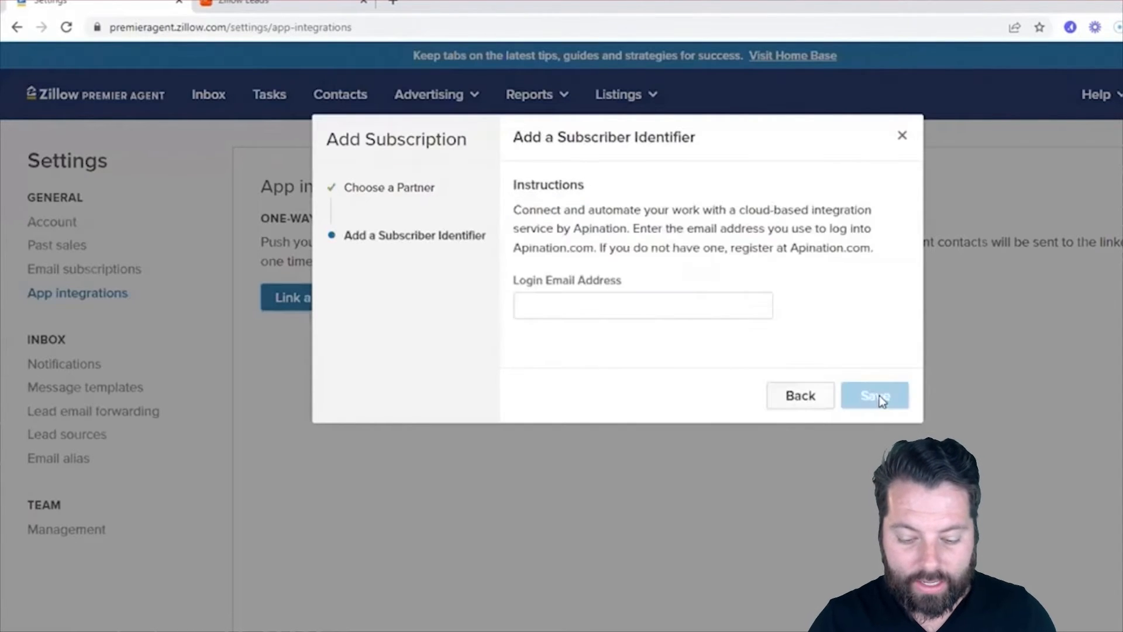
Step: Paste the connection ID as the Login Email Address, save the subscription, and confirm in Apination that the Zillow setup is completed
left_click(607, 305)
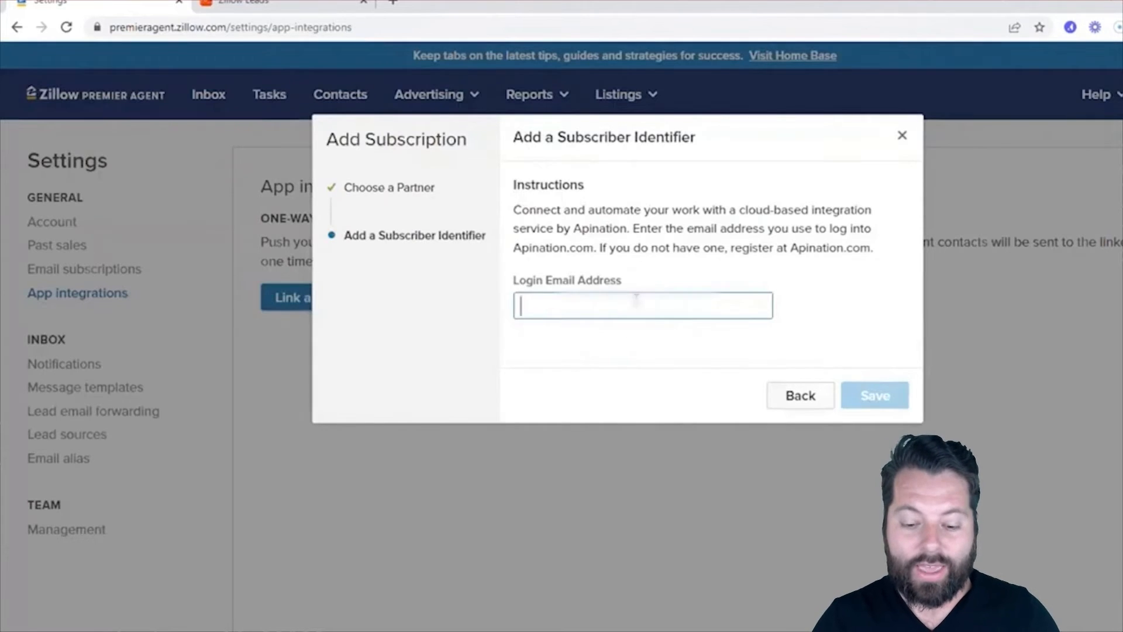
key("ctrl+v")
left_click(734, 282)
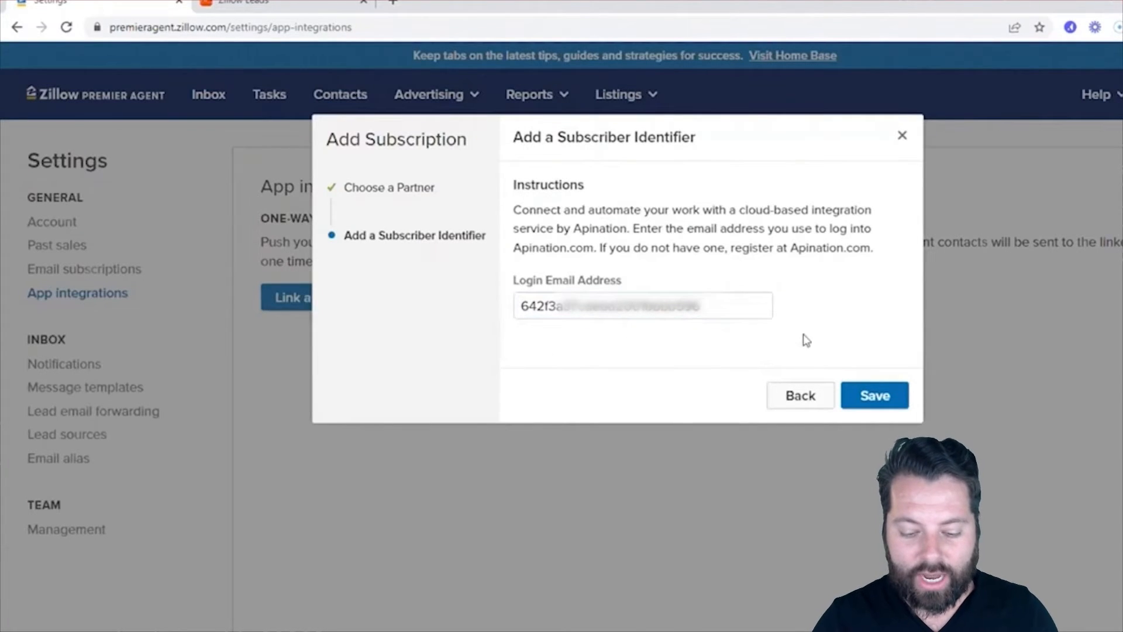
left_click(855, 397)
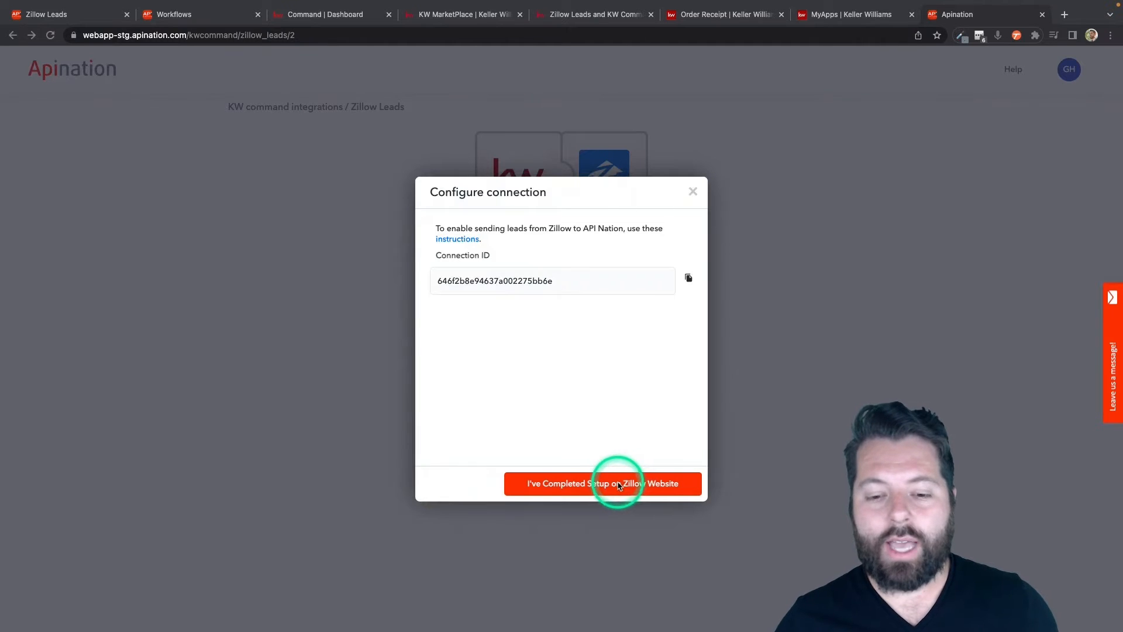
left_click(618, 486)
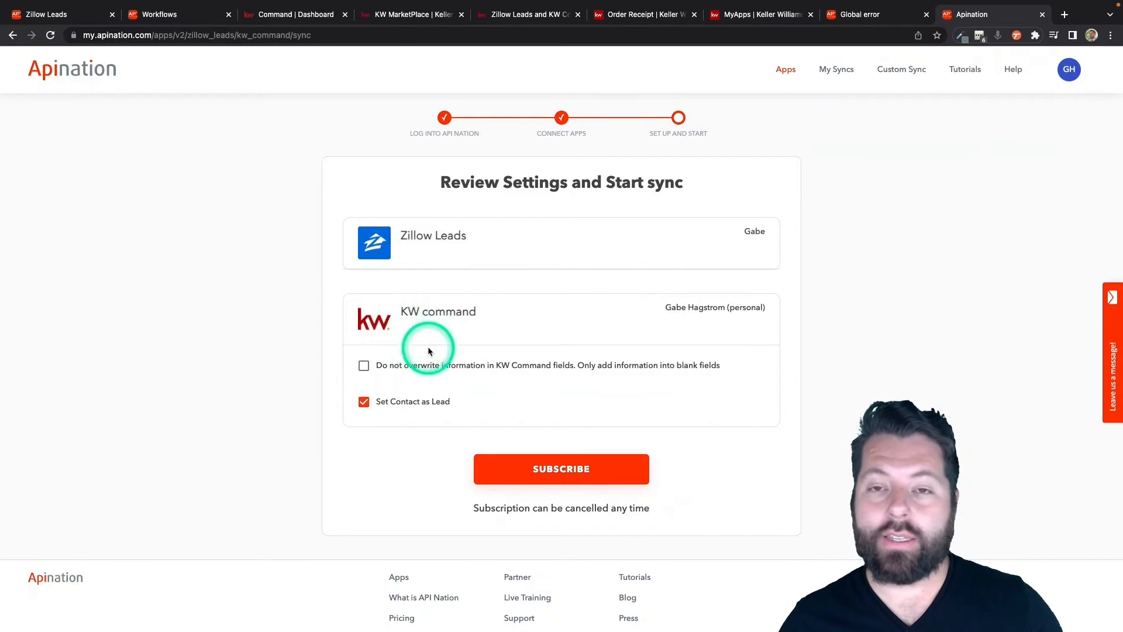
Step: Restrict the sync to filling blank KW Command fields, keep Set Contact as Lead enabled, and subscribe
left_click(365, 371)
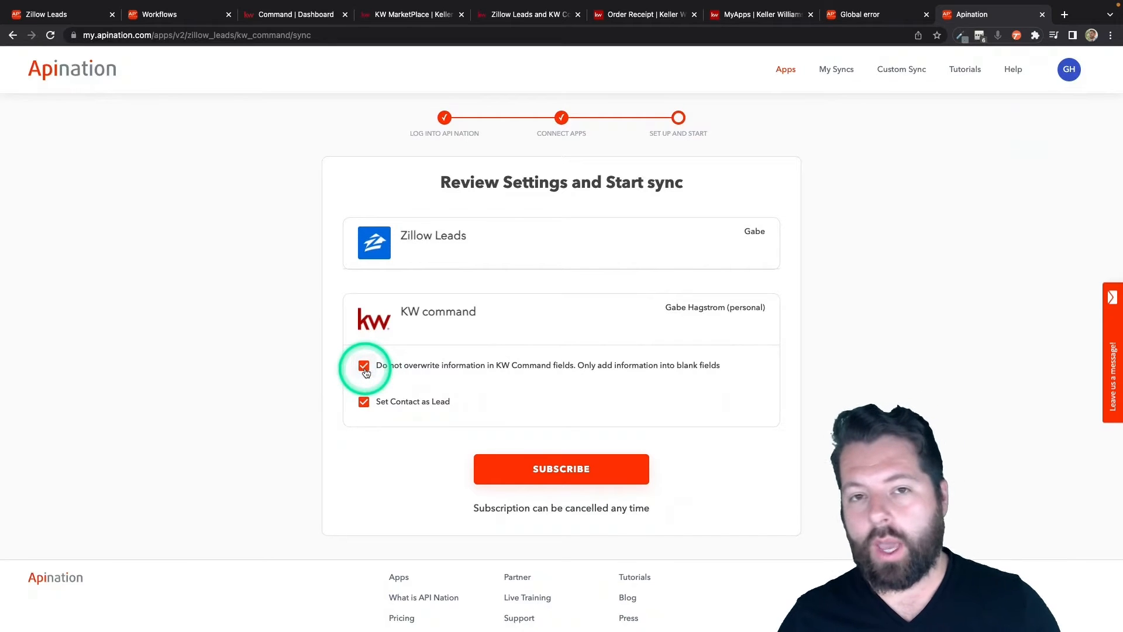
left_click(365, 402)
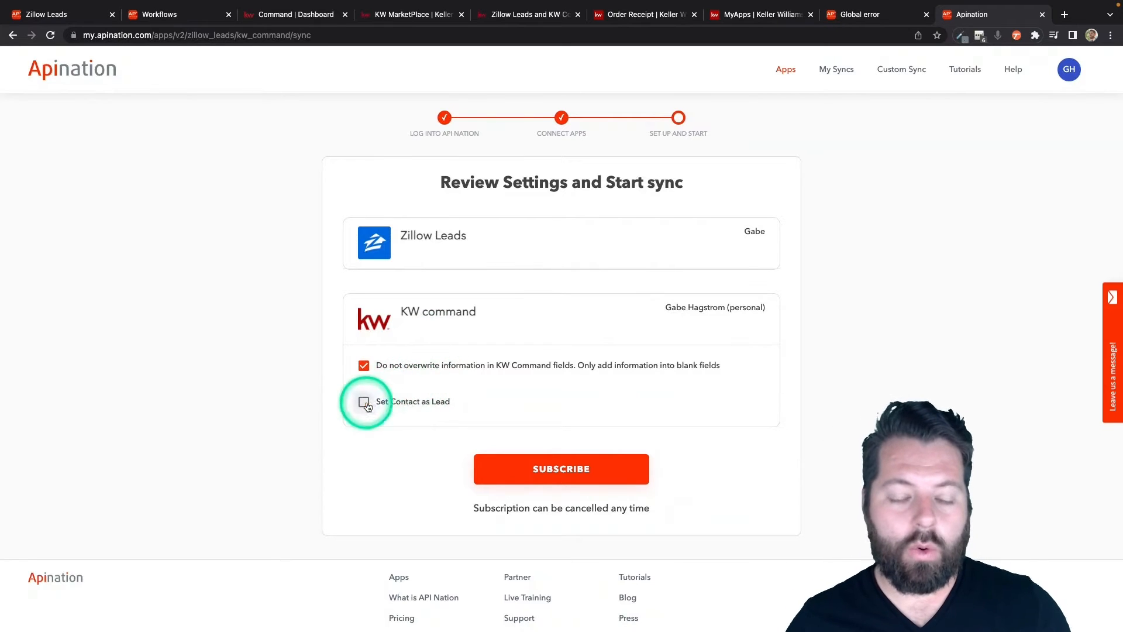
left_click(401, 405)
left_click(523, 473)
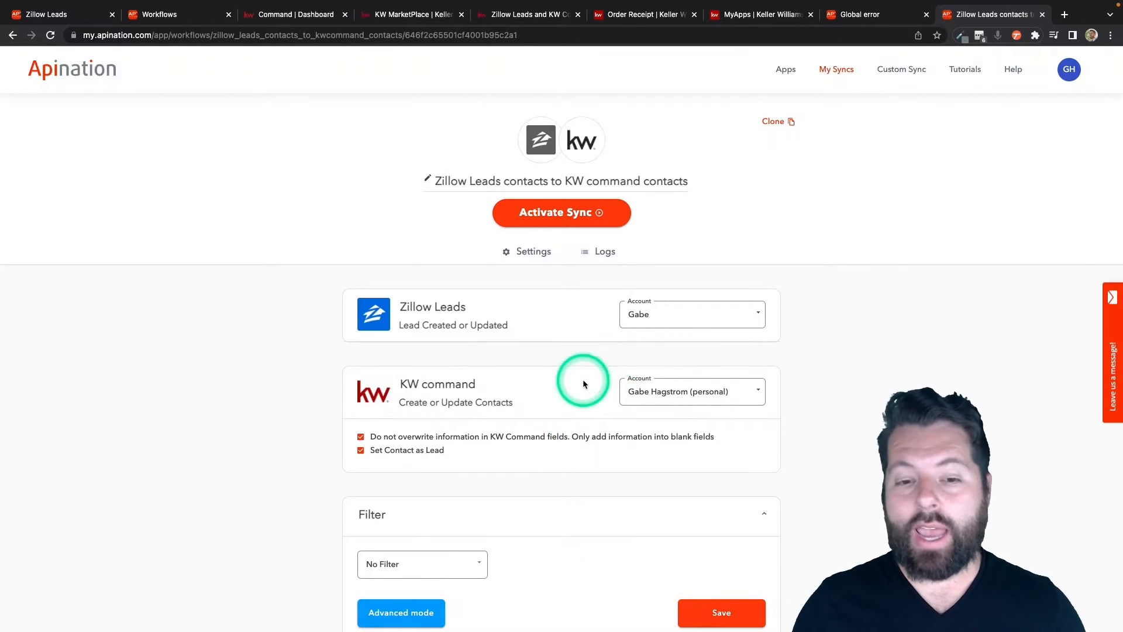
Step: Review the new sync's accounts, options, filter and the mapping of Zillow Leads fields to KW Command contact fields
scroll(583, 381, "down", 3)
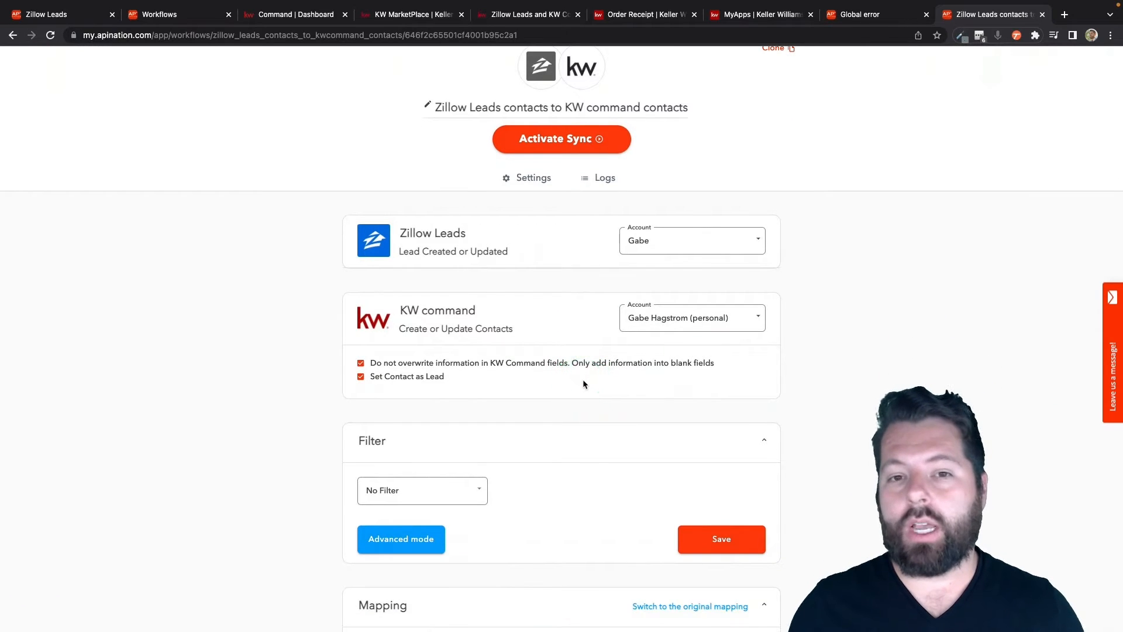
scroll(554, 311, "down", 10)
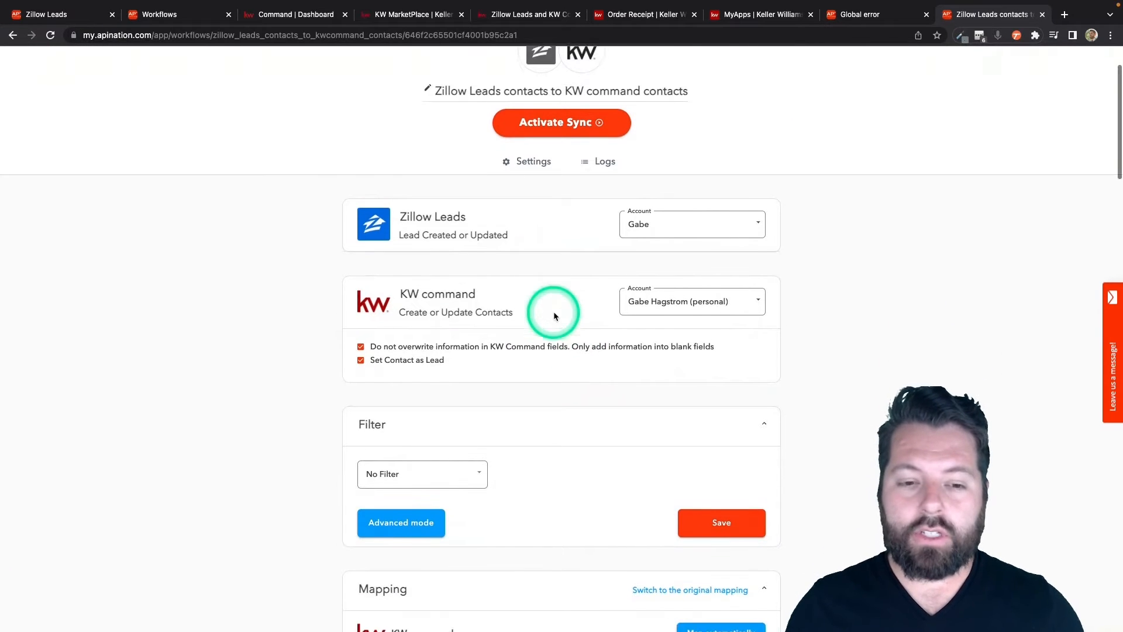
scroll(553, 312, "down", 2)
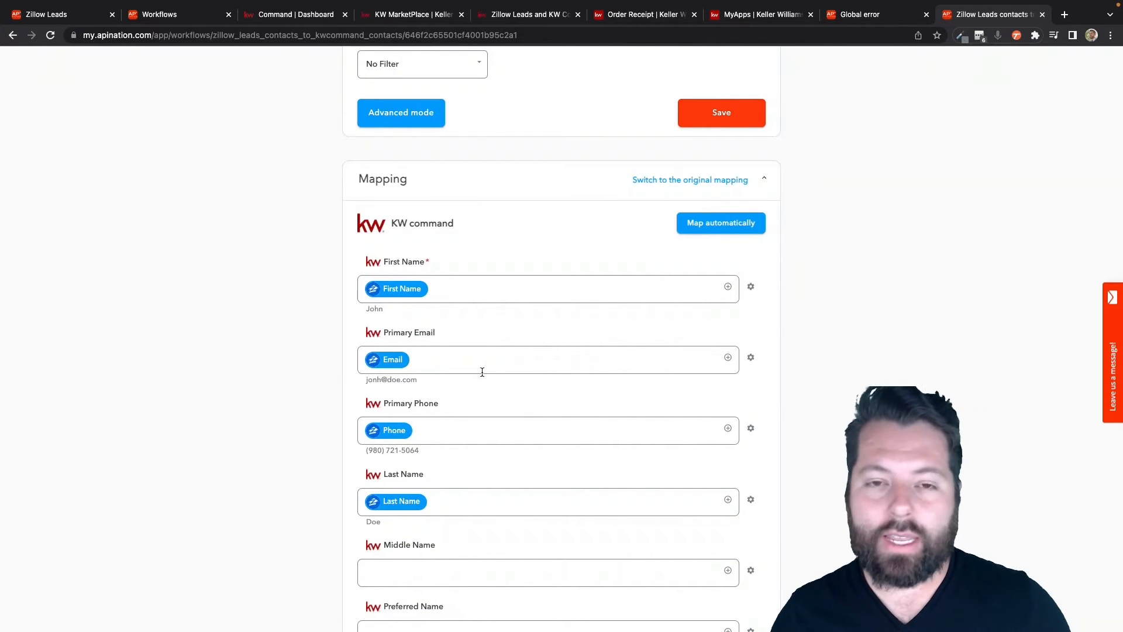
left_click(446, 288)
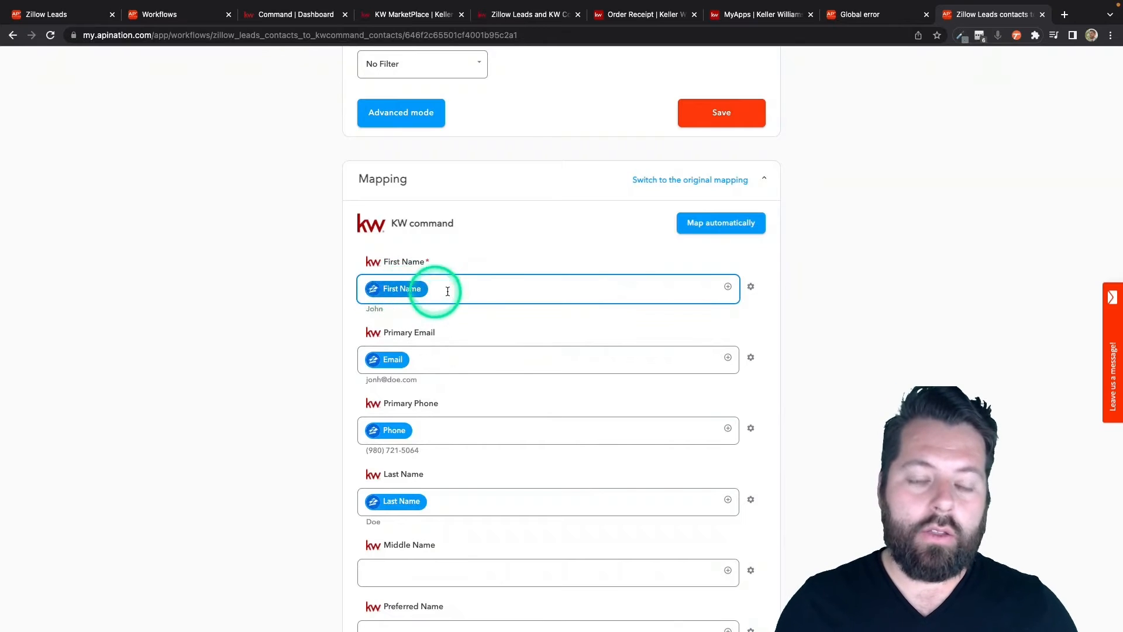
scroll(474, 307, "down", 3)
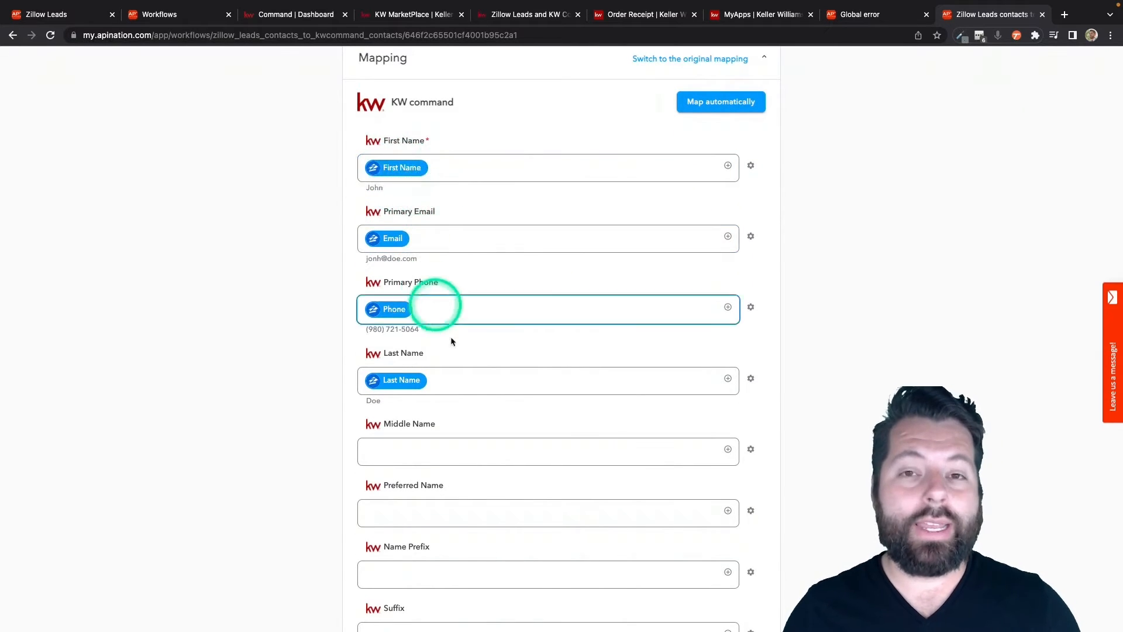
scroll(503, 409, "down", 2)
scroll(503, 411, "down", 10)
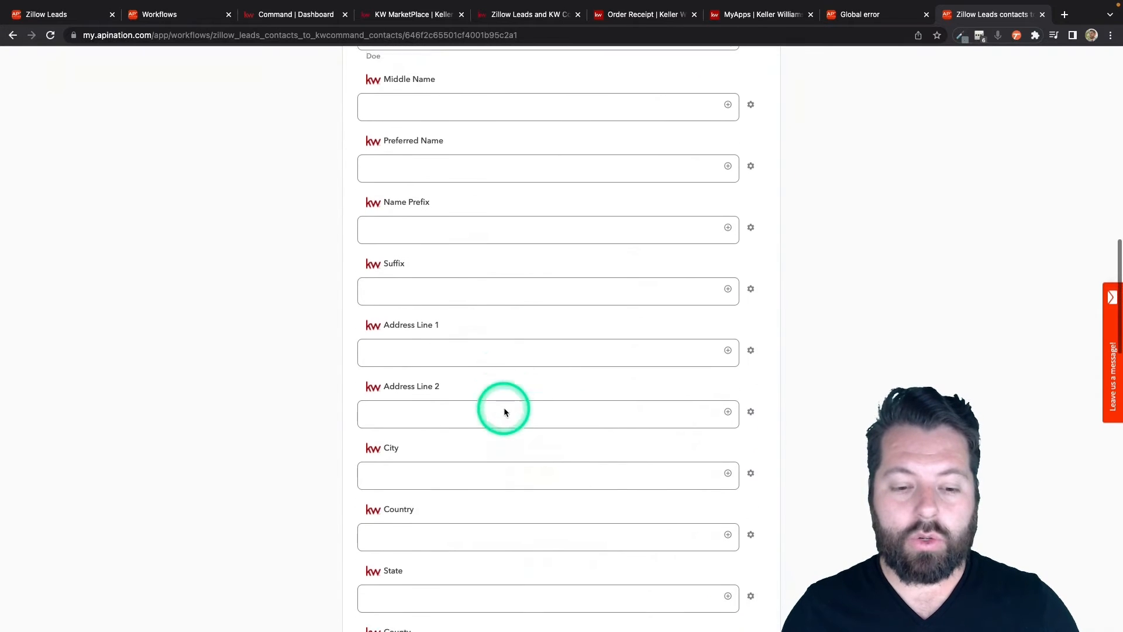
scroll(504, 411, "down", 2)
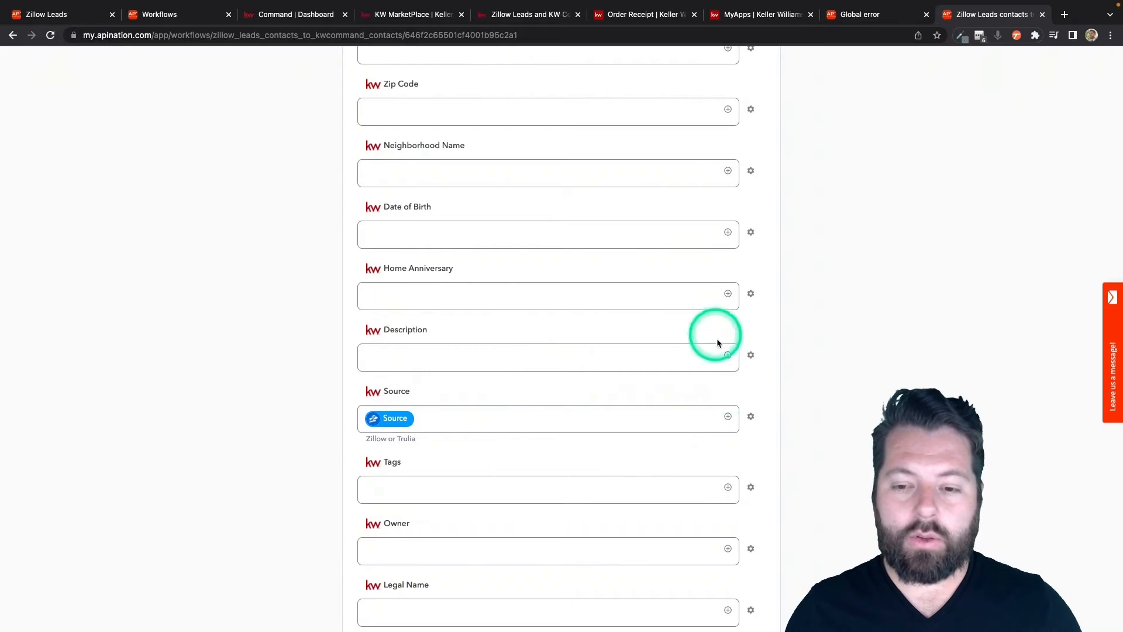
Step: Map the Zillow Leads Message field to the KW Command Description field
left_click(728, 356)
scroll(534, 462, "down", 3)
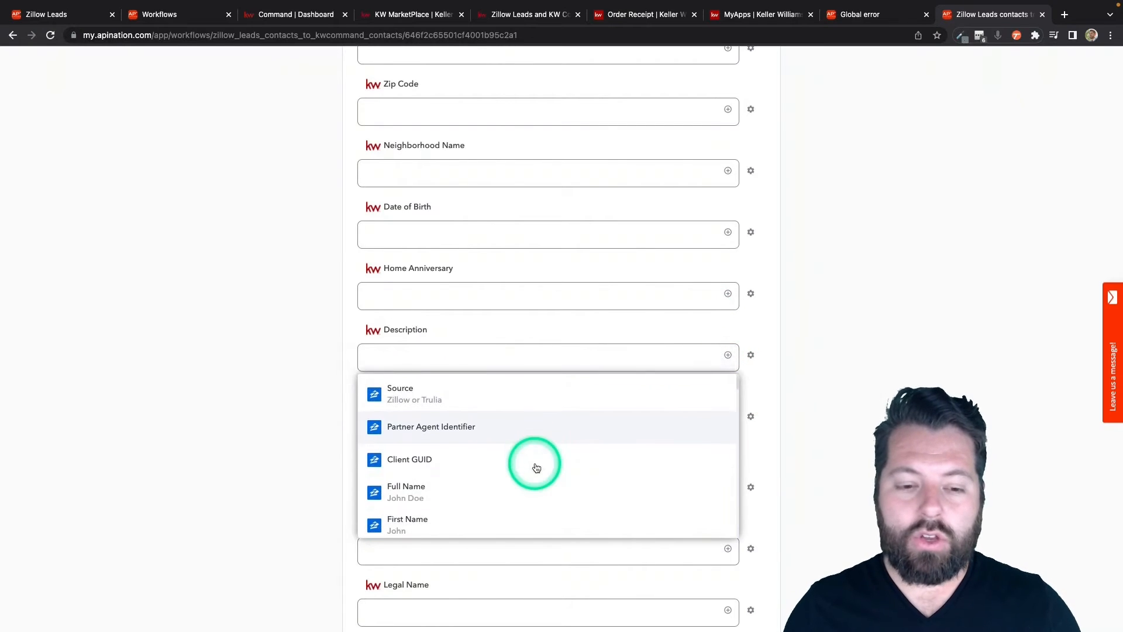
scroll(536, 467, "down", 4)
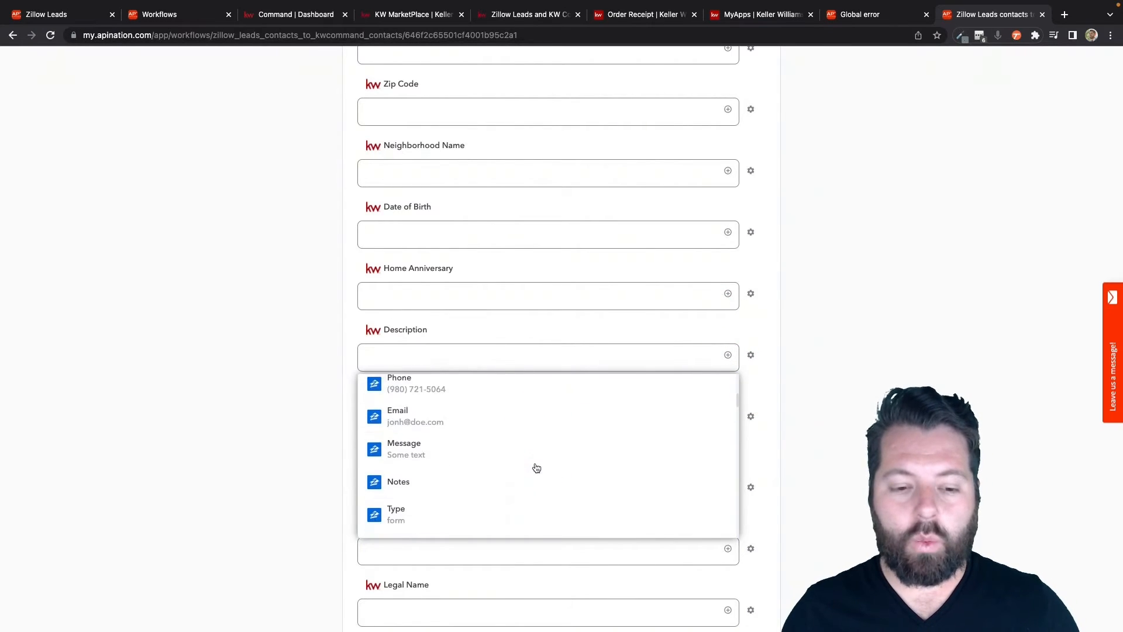
scroll(536, 467, "down", 5)
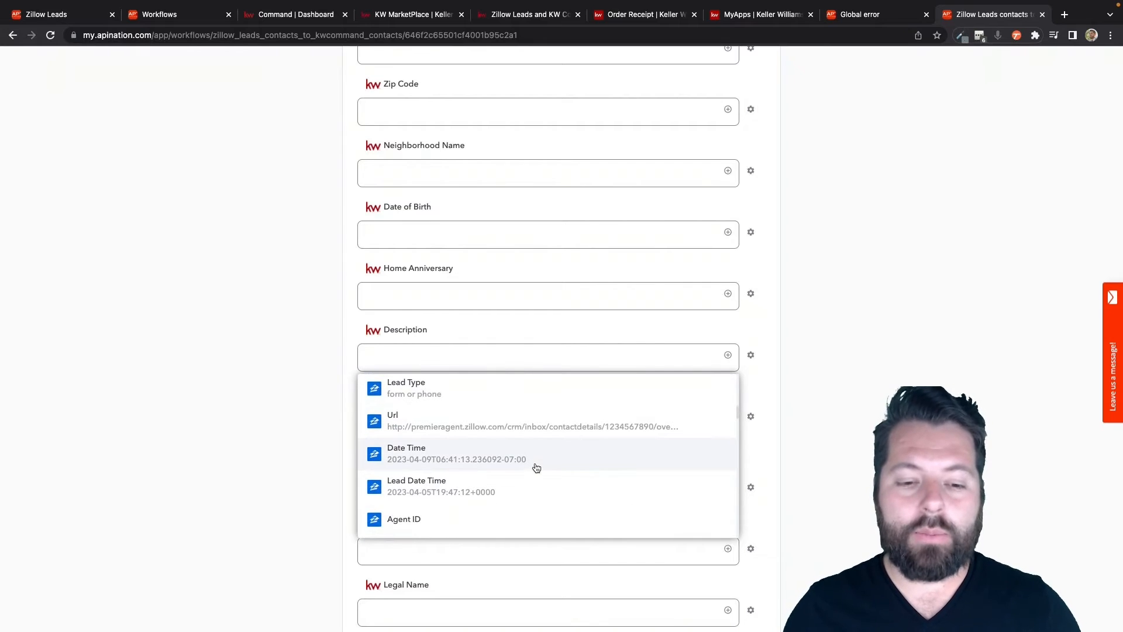
scroll(537, 467, "down", 4)
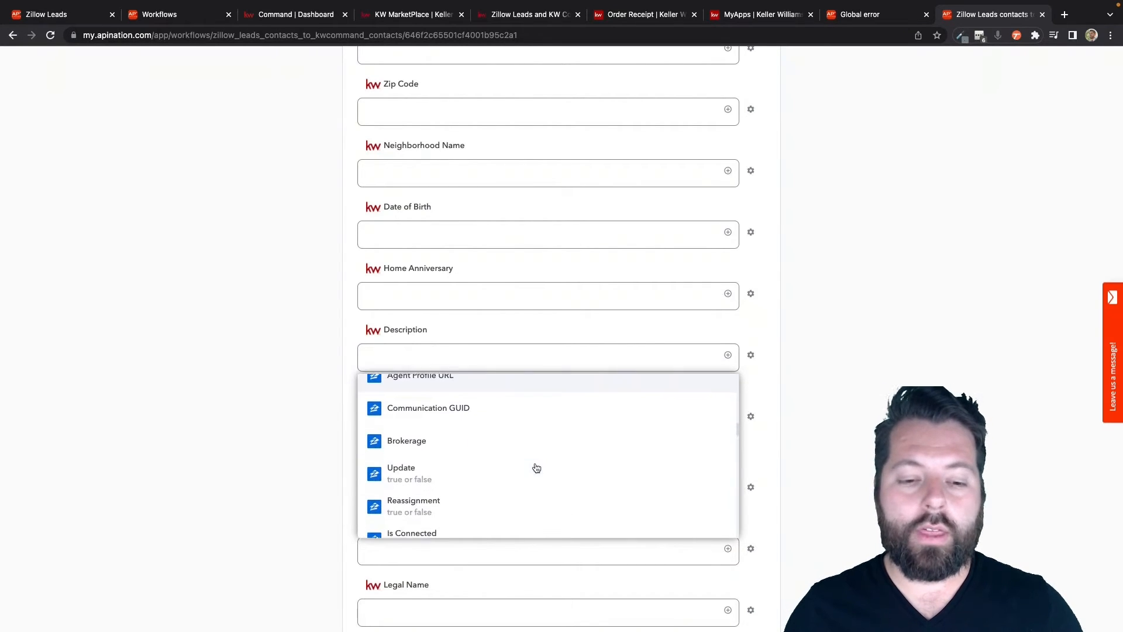
scroll(536, 468, "down", 2)
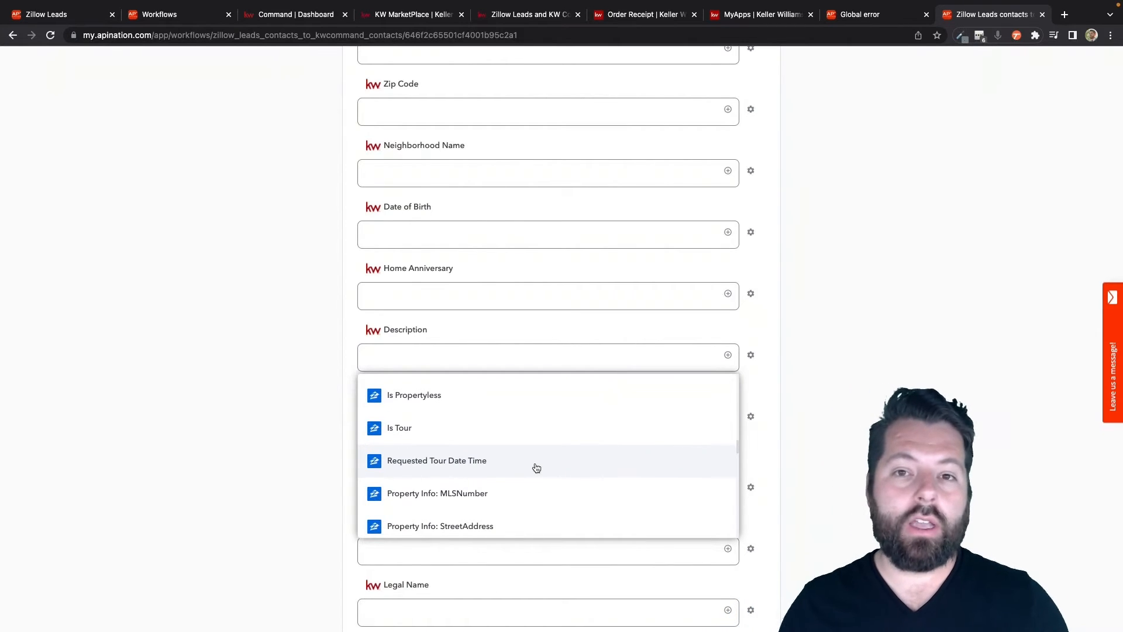
scroll(536, 467, "down", 5)
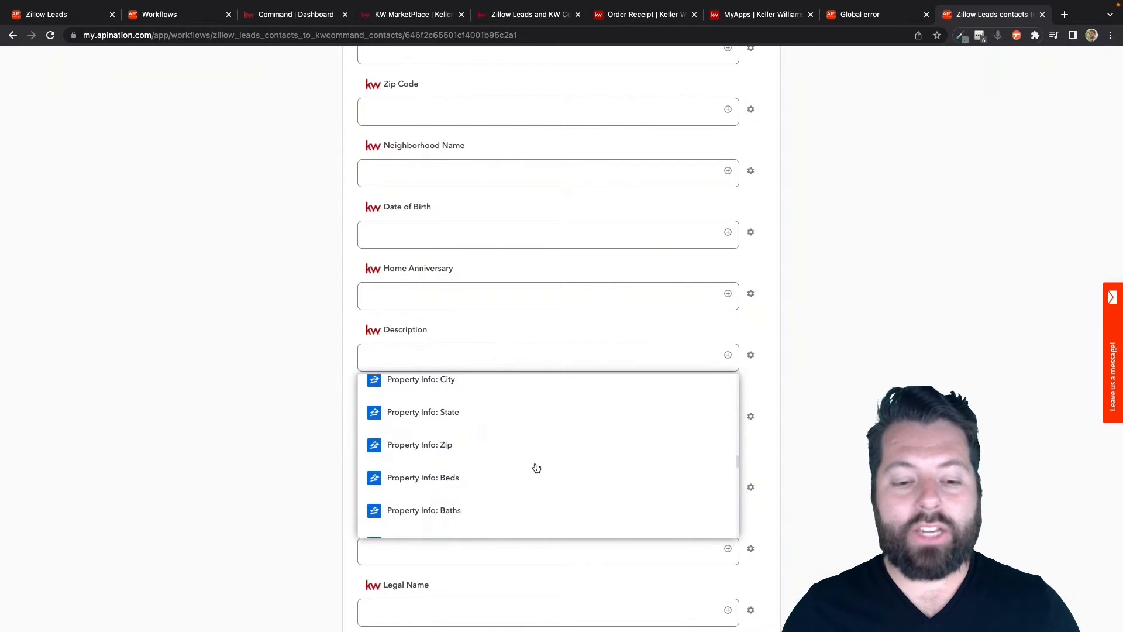
scroll(537, 467, "down", 5)
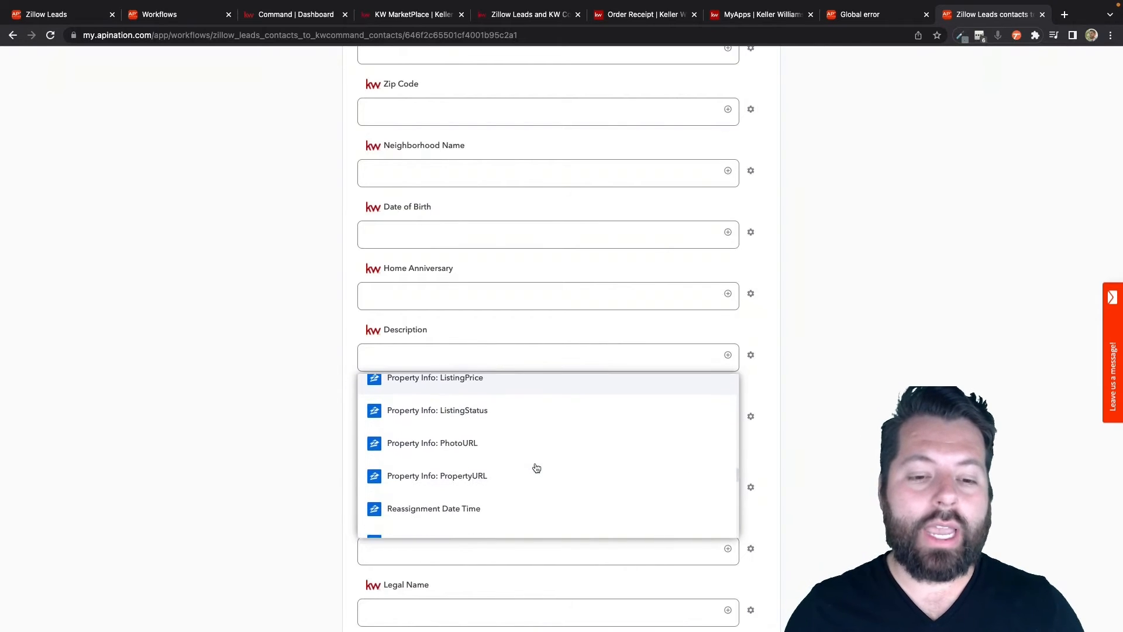
scroll(536, 467, "down", 6)
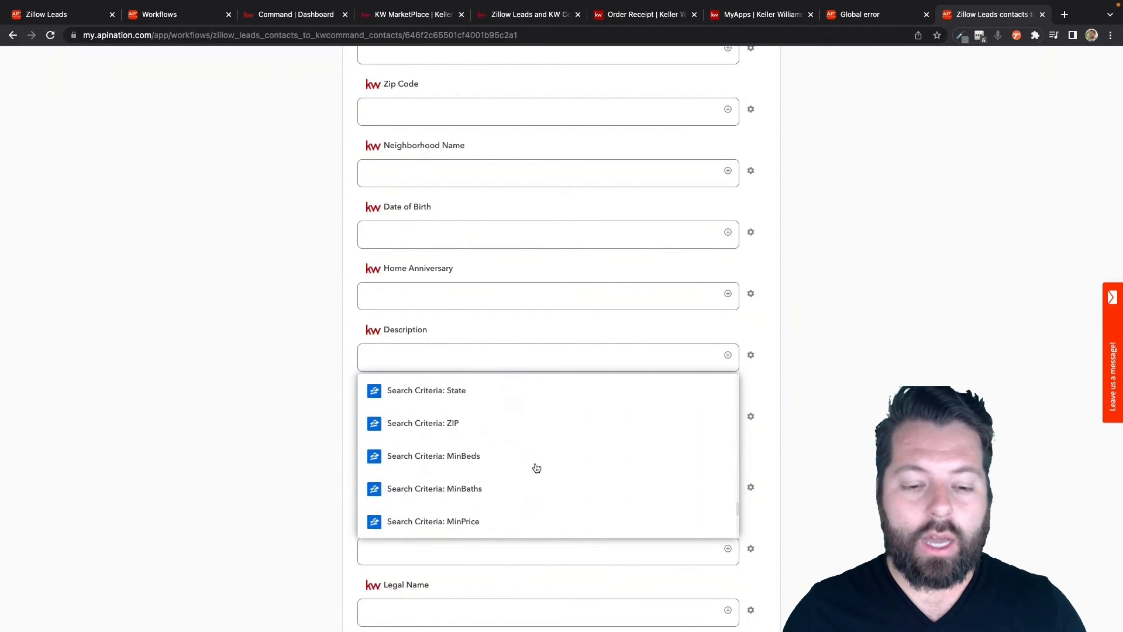
scroll(536, 468, "up", 20)
scroll(537, 468, "down", 5)
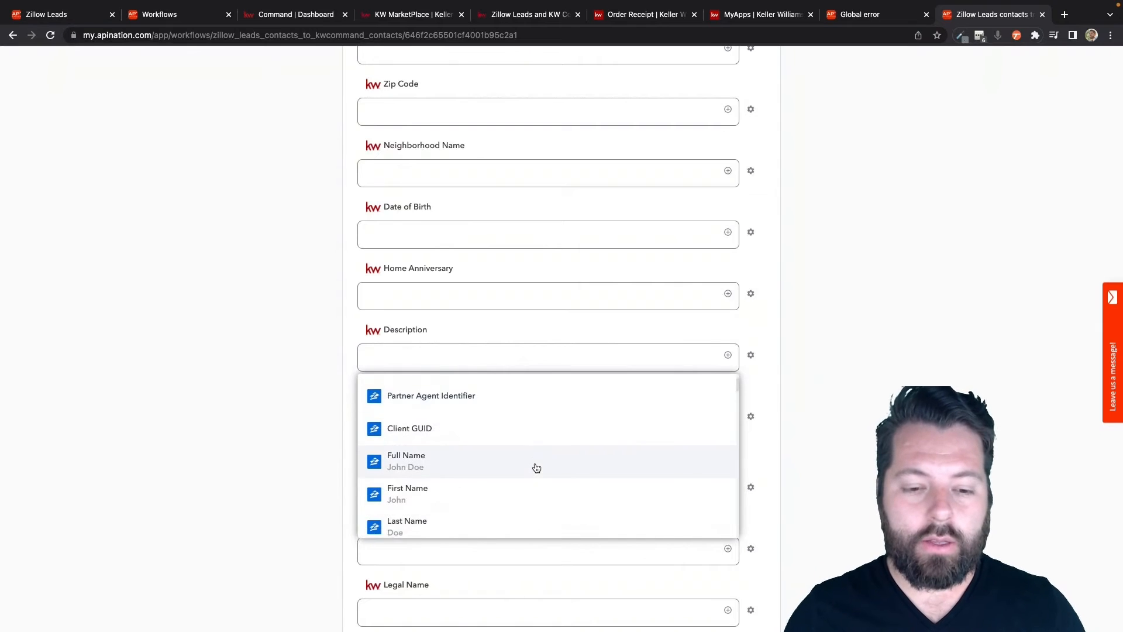
left_click(502, 444)
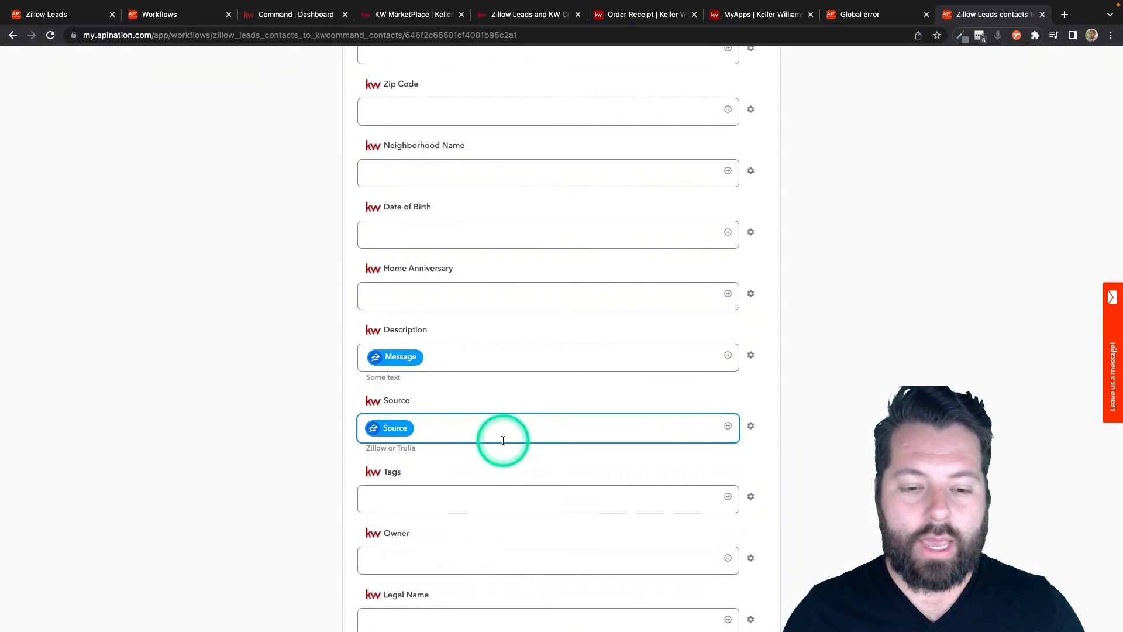
Step: Append the text "Notes:" followed by the Zillow Leads Notes field to the Description mapping
left_click(371, 321)
left_click(431, 354)
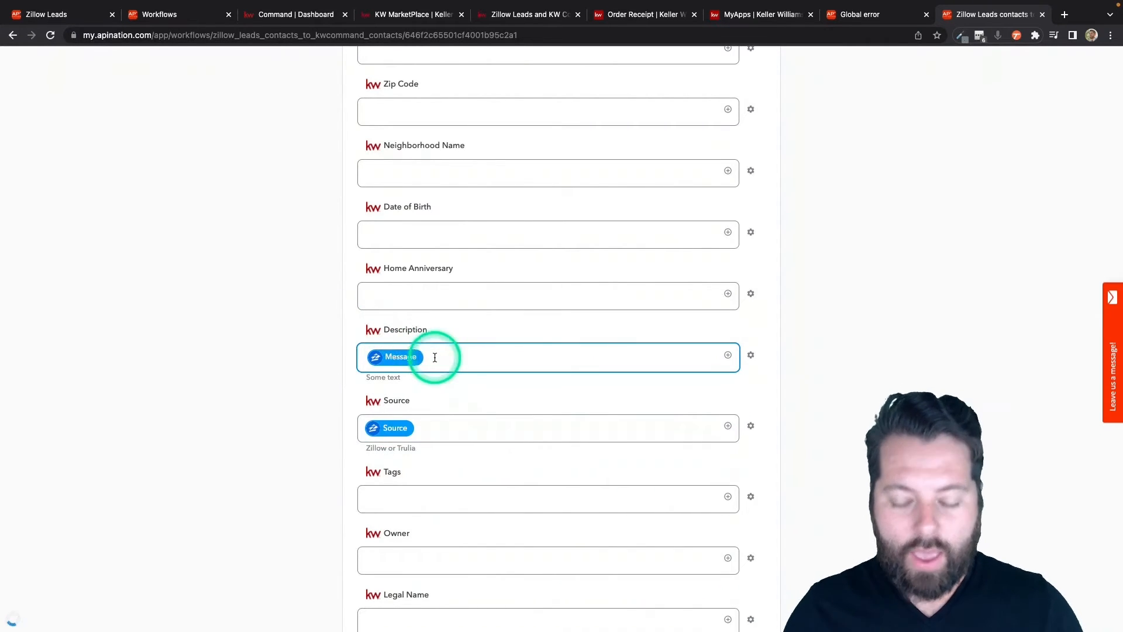
scroll(435, 357, "down", 1)
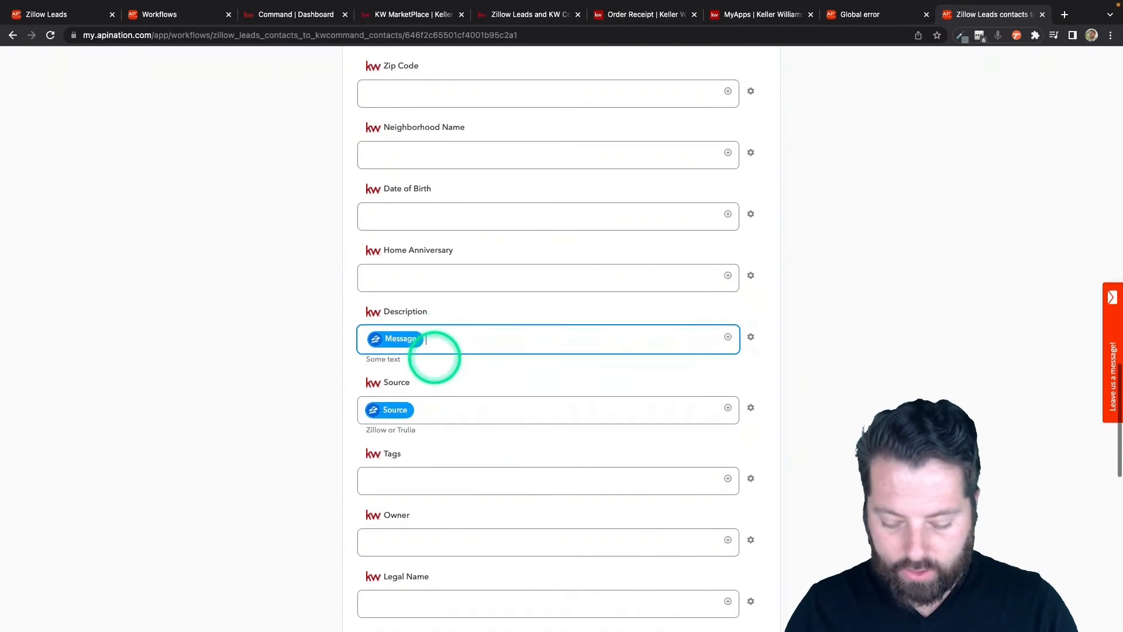
left_click(728, 338)
left_click(531, 371)
type("note")
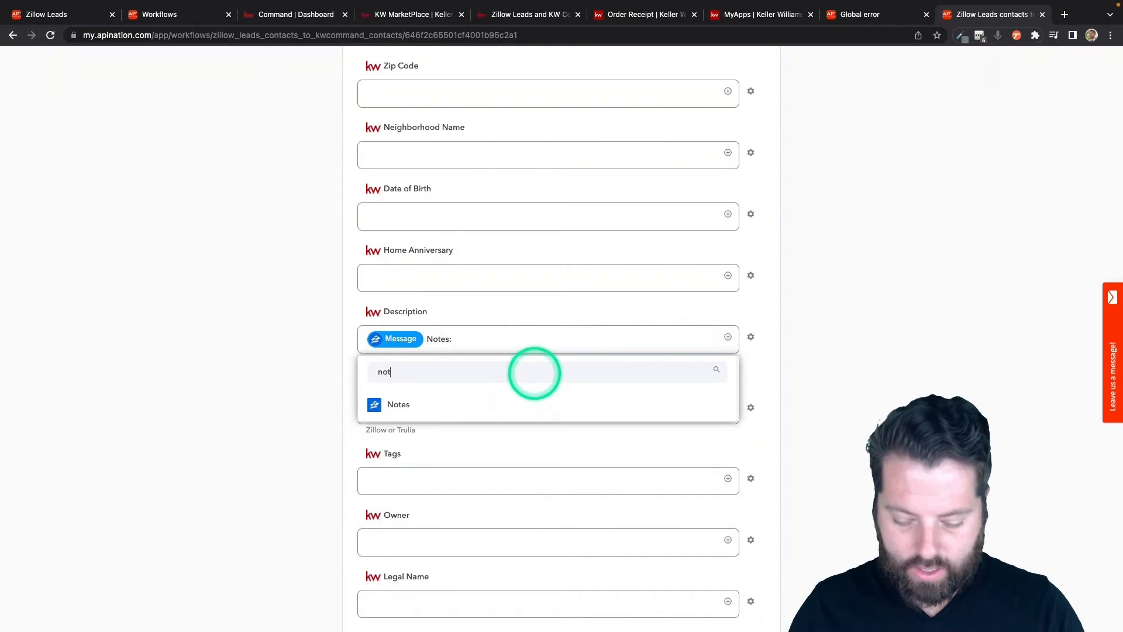
left_click(467, 406)
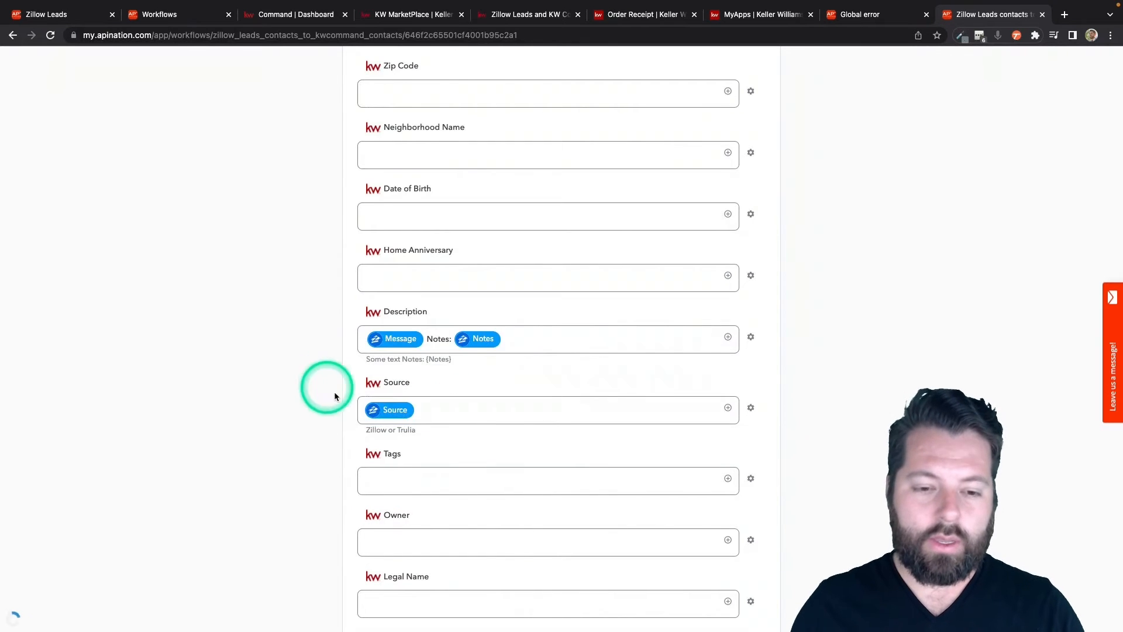
Step: Set the KW Command Tags mapping to the fixed text ZillowLeads
left_click(401, 421)
left_click(388, 486)
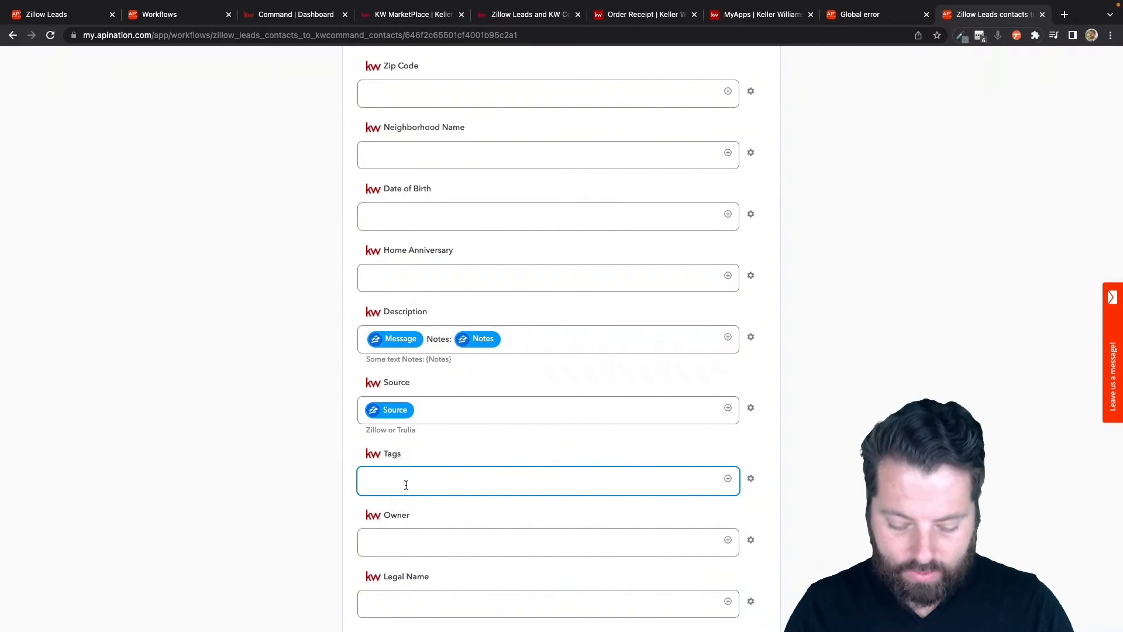
type("ZillowLeads")
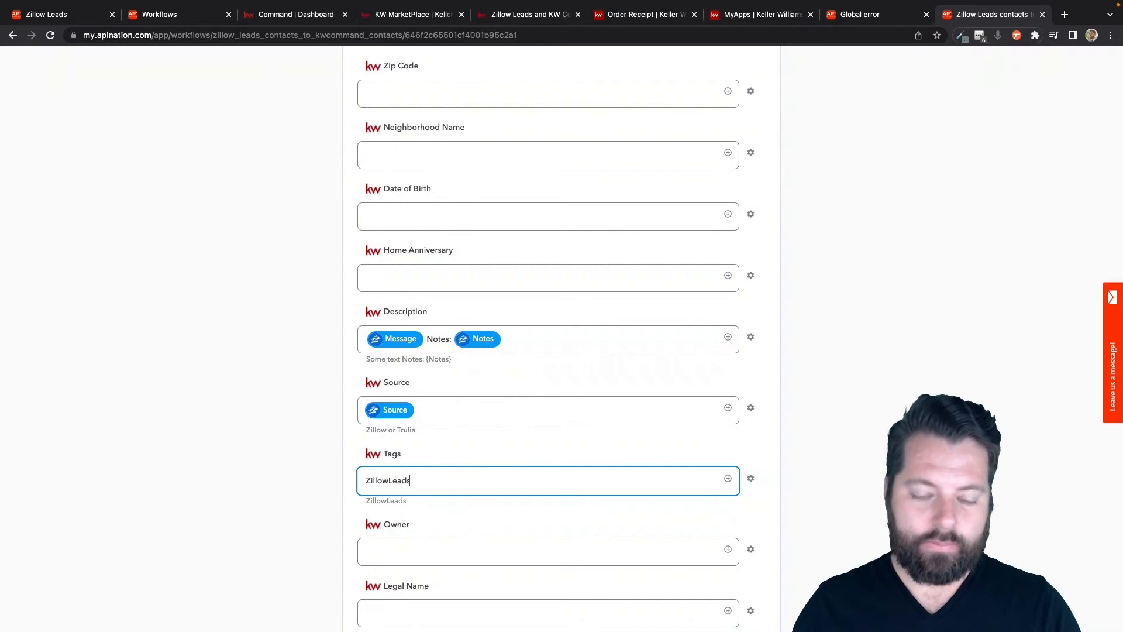
Step: Look over the remaining KW Command field mappings and the sync's filter setting
scroll(494, 476, "down", 3)
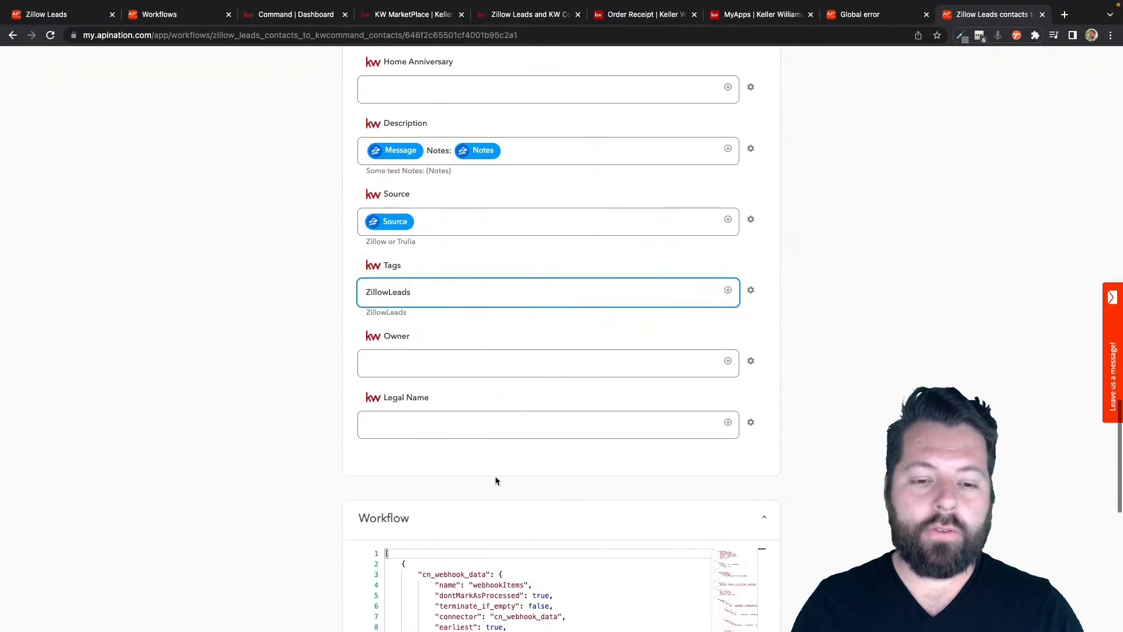
scroll(488, 269, "up", 5)
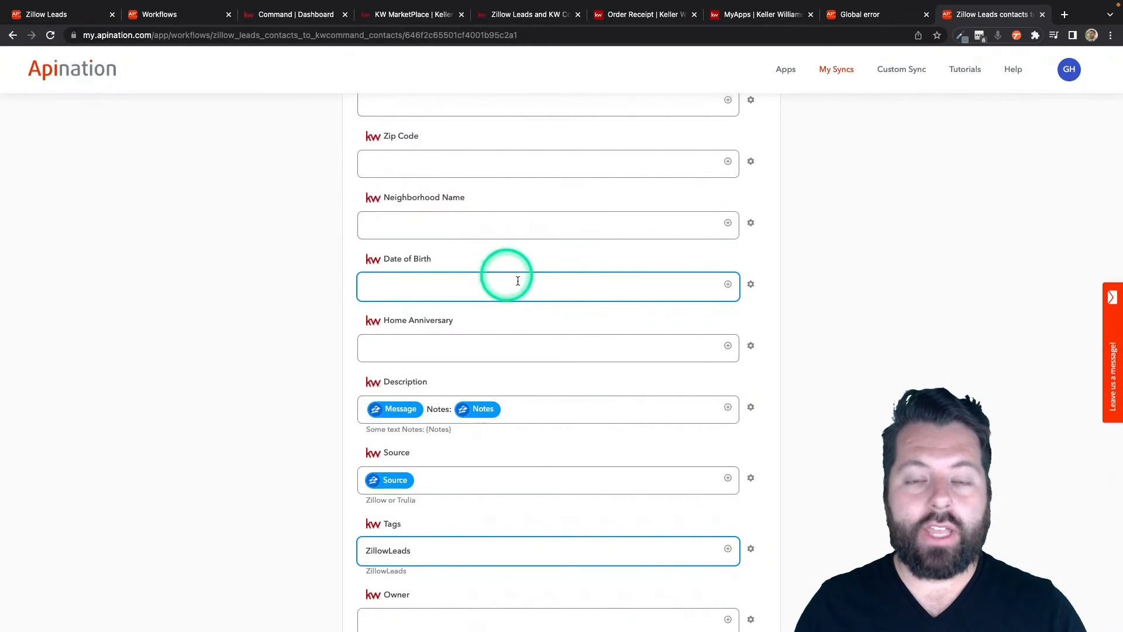
scroll(518, 281, "up", 4)
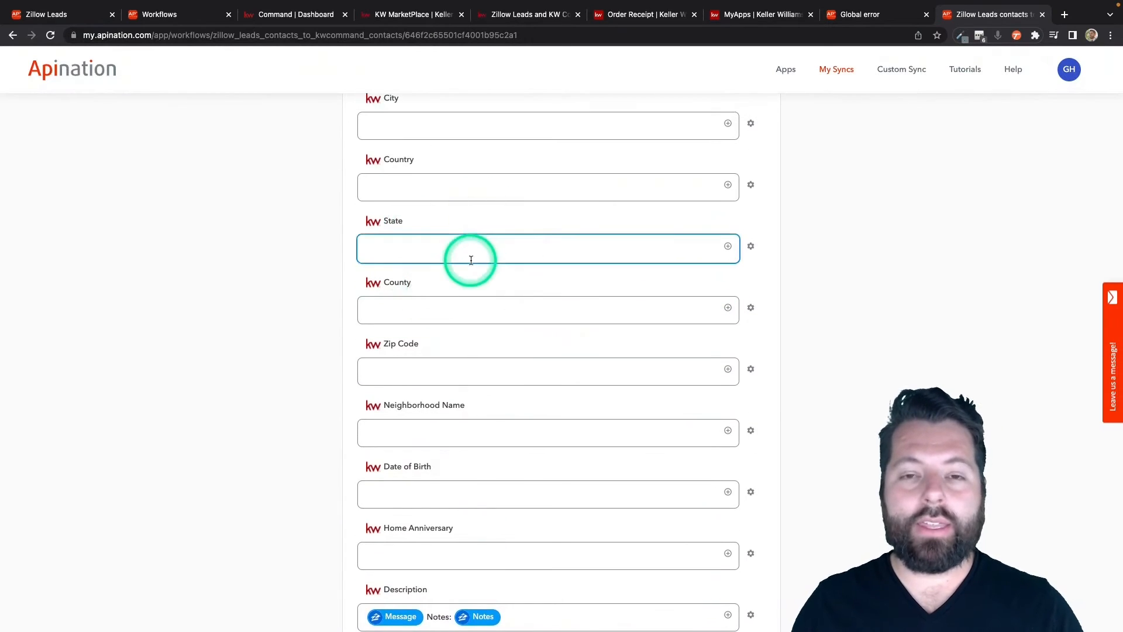
scroll(471, 260, "up", 1)
scroll(471, 260, "up", 6)
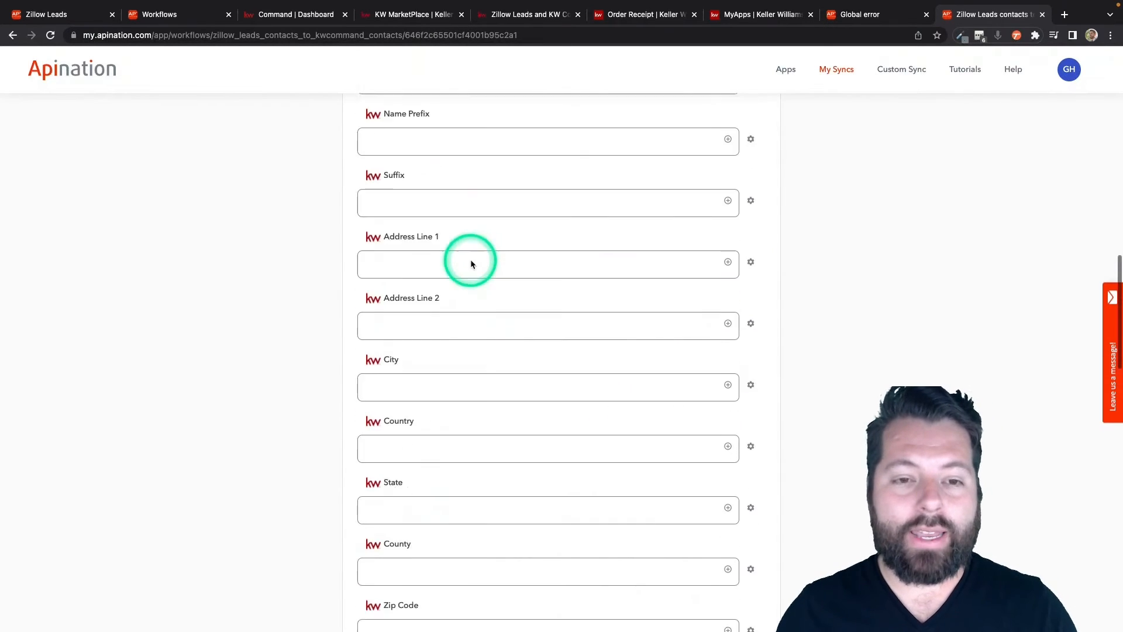
scroll(471, 264, "up", 13)
left_click(465, 375)
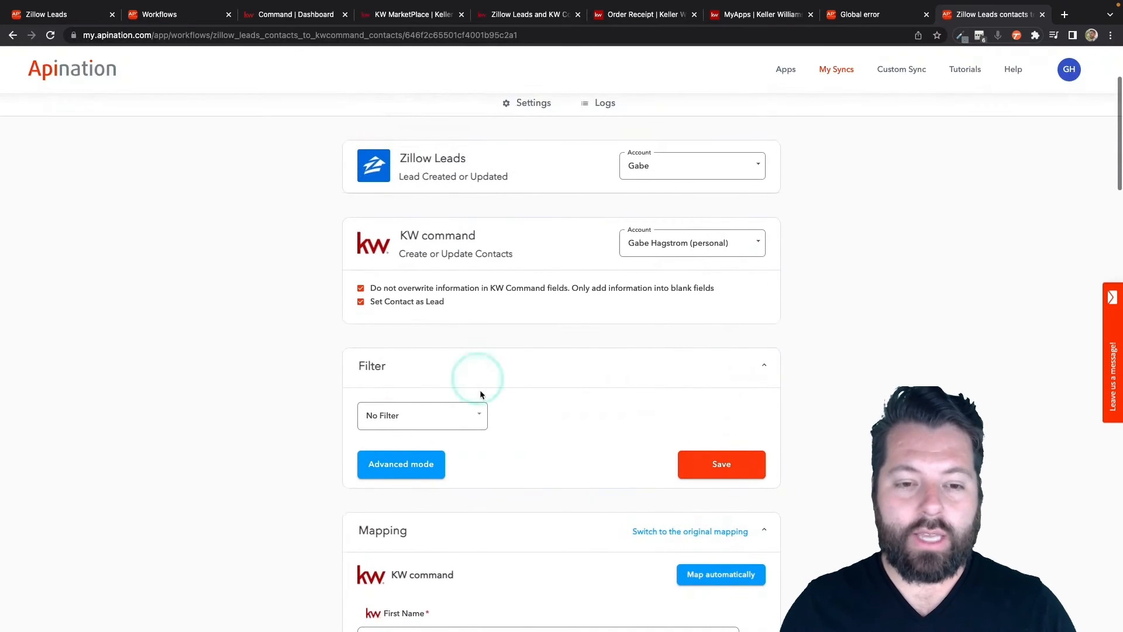
left_click(457, 426)
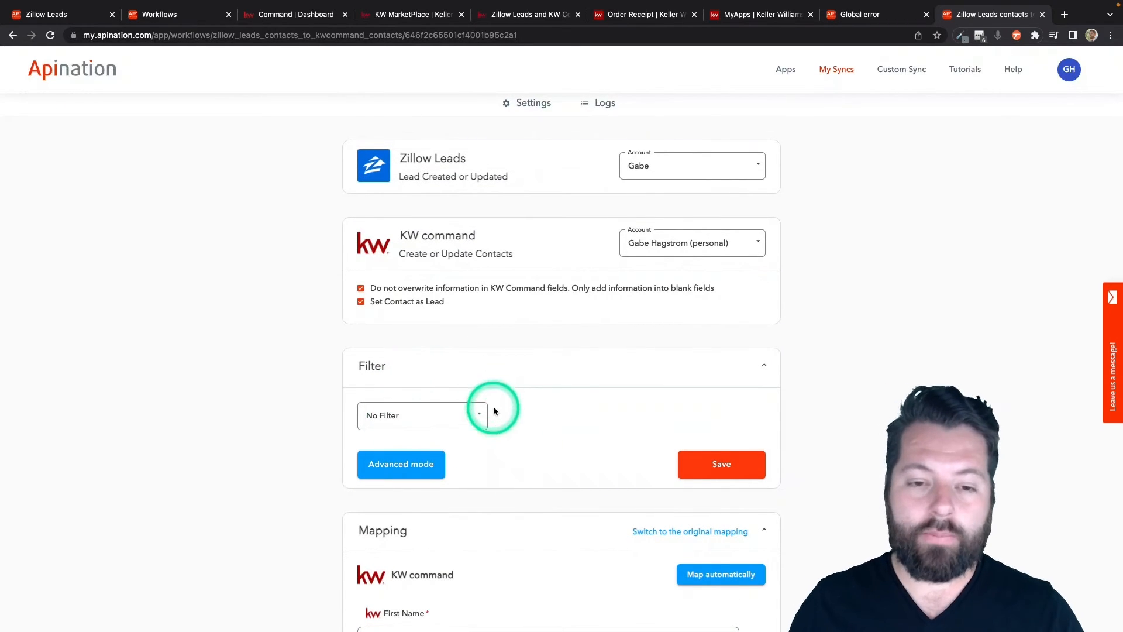
left_click(468, 426)
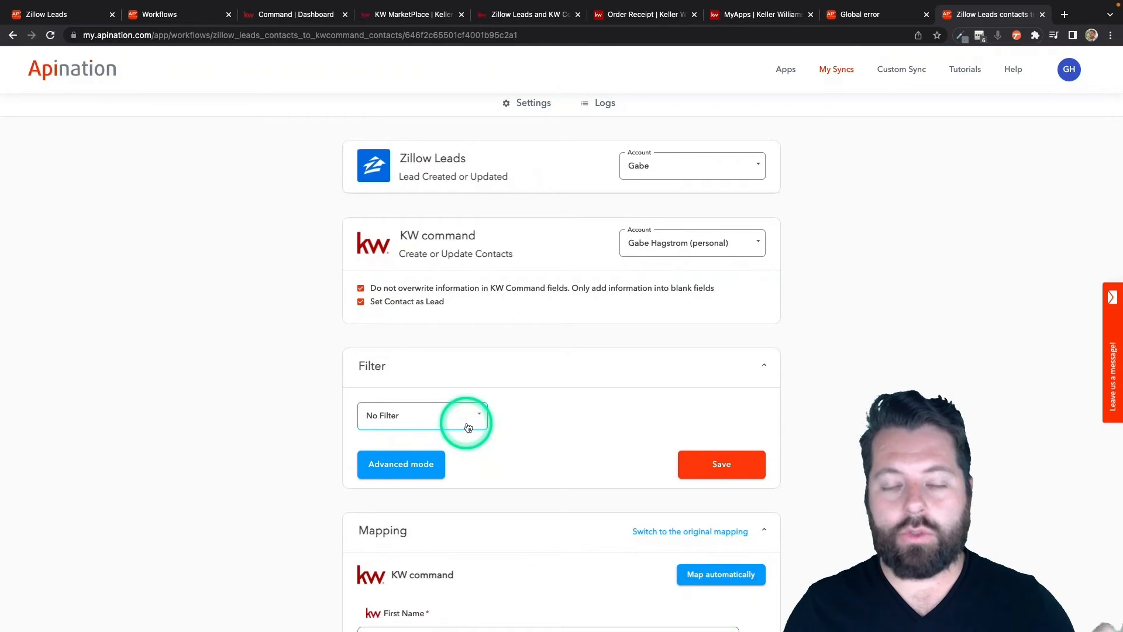
left_click(468, 427)
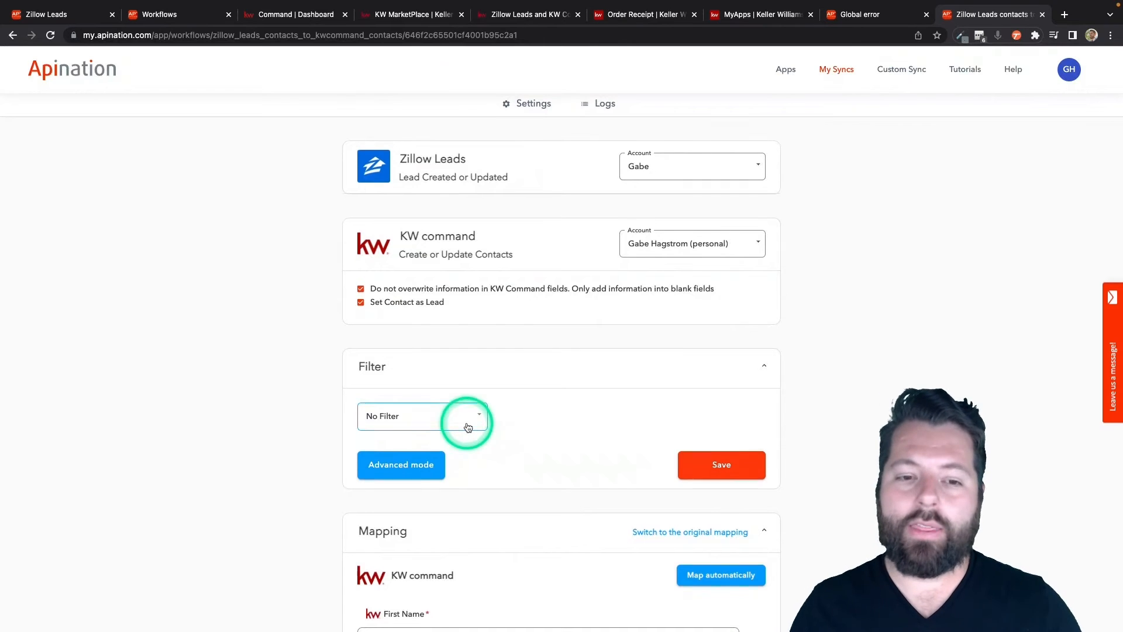
Step: Activate the Zillow Leads contacts to KW command contacts sync
scroll(468, 427, "up", 3)
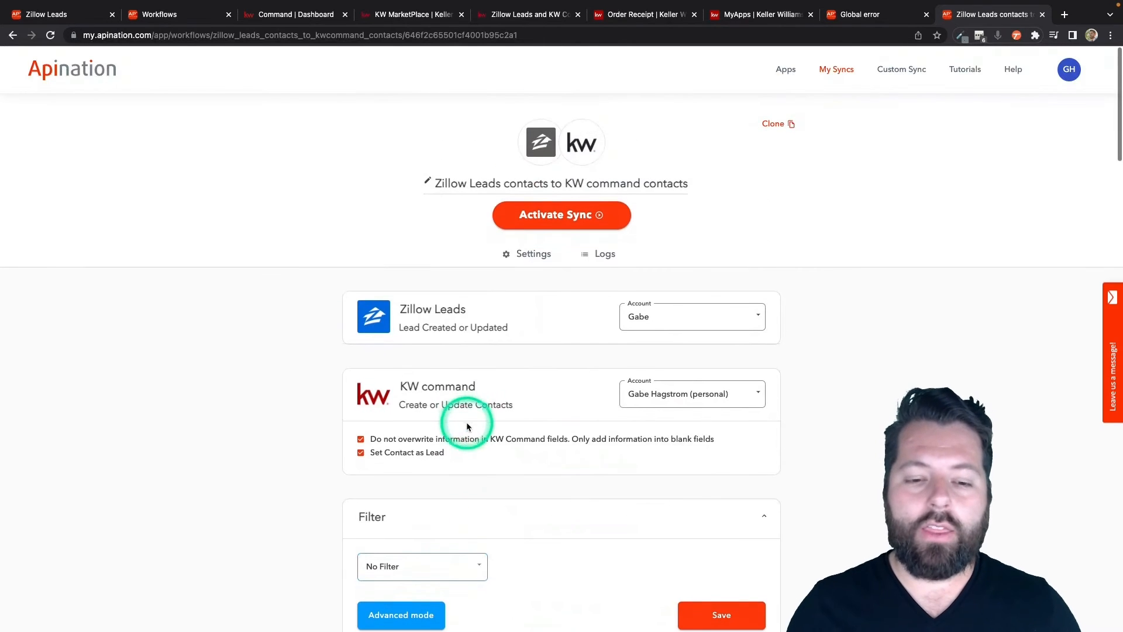
left_click(567, 218)
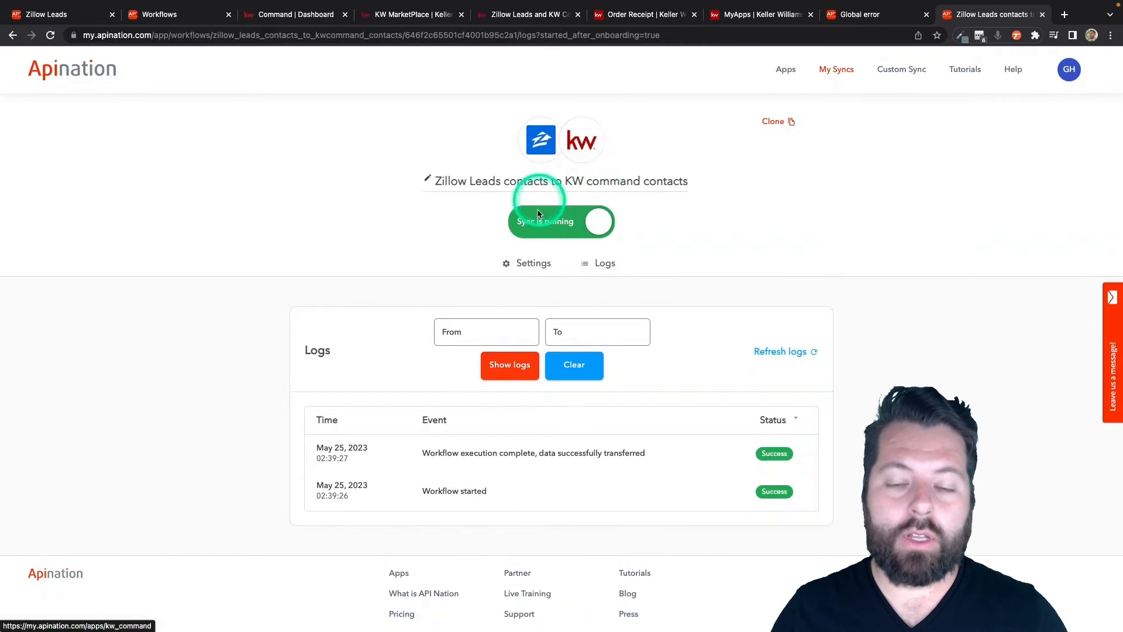
Step: Return to the running sync's settings and choose Search Criteria: ZIP as the filter field
left_click(537, 267)
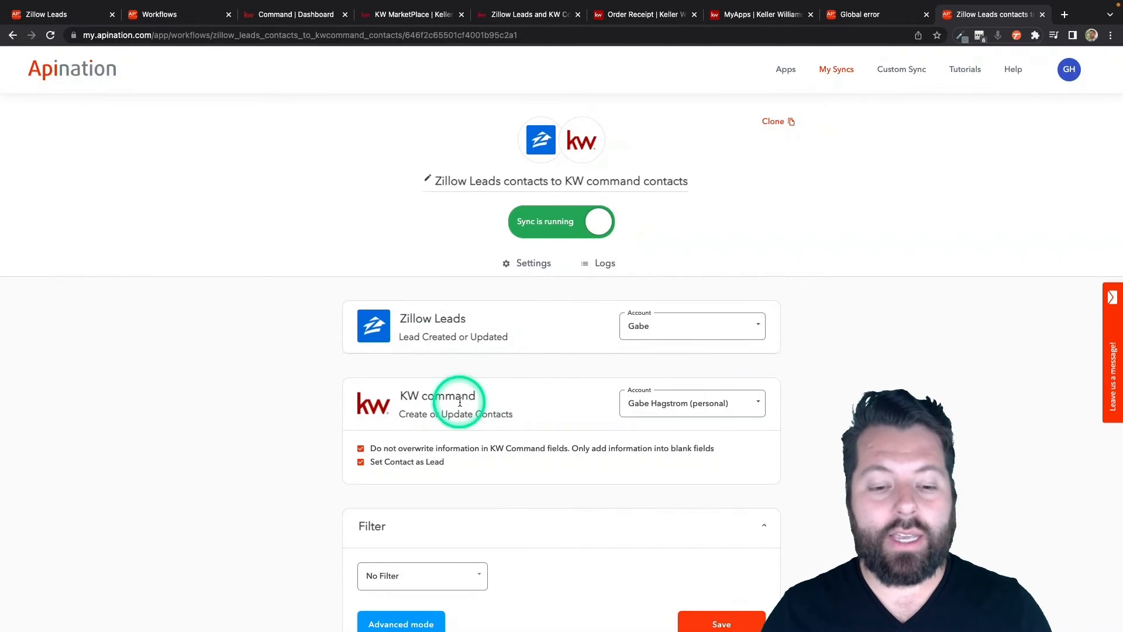
scroll(458, 401, "down", 4)
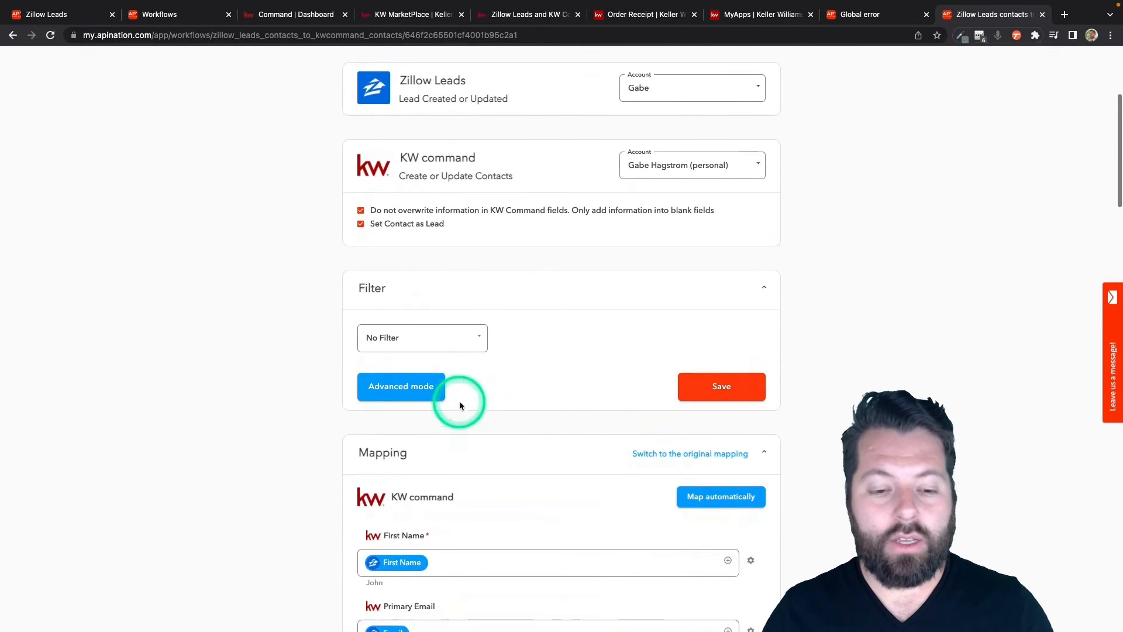
left_click(476, 338)
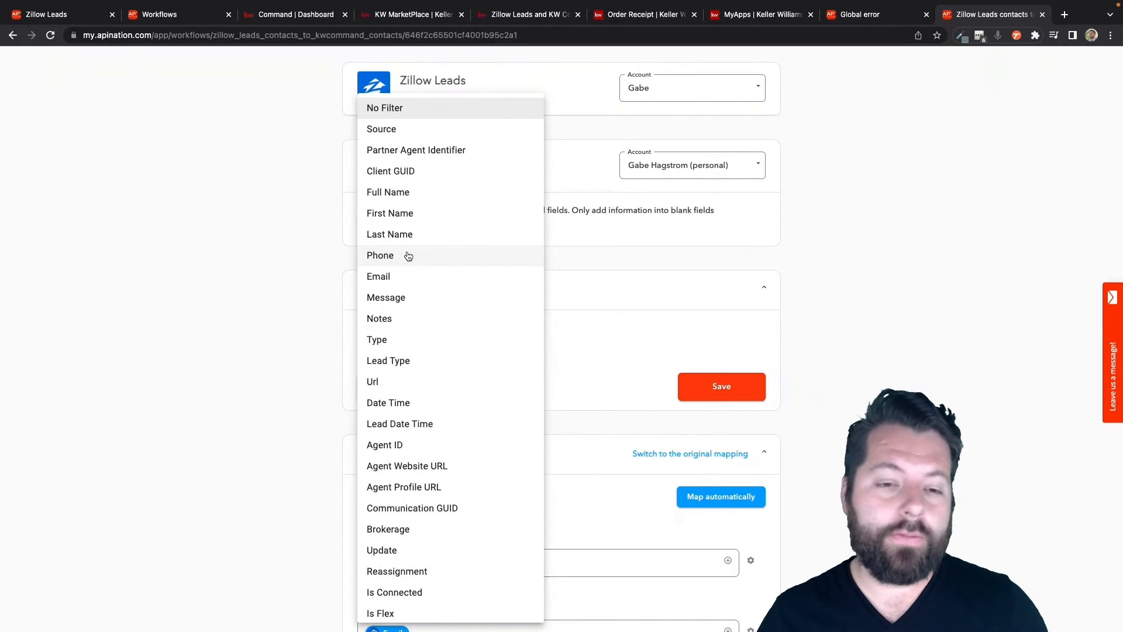
scroll(408, 256, "down", 5)
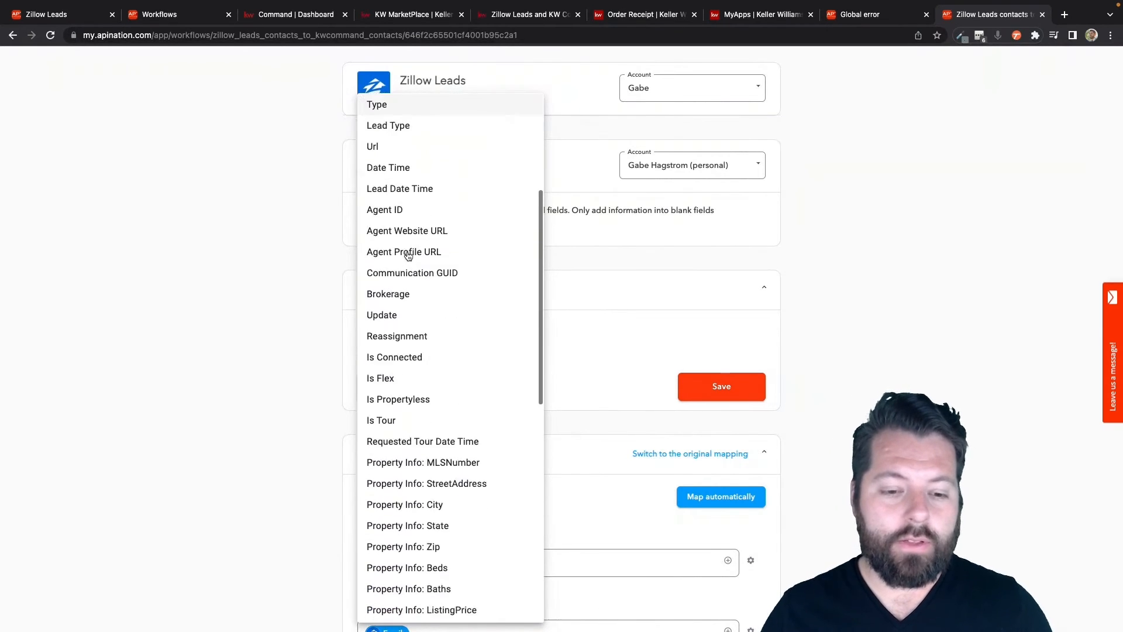
scroll(408, 255, "down", 6)
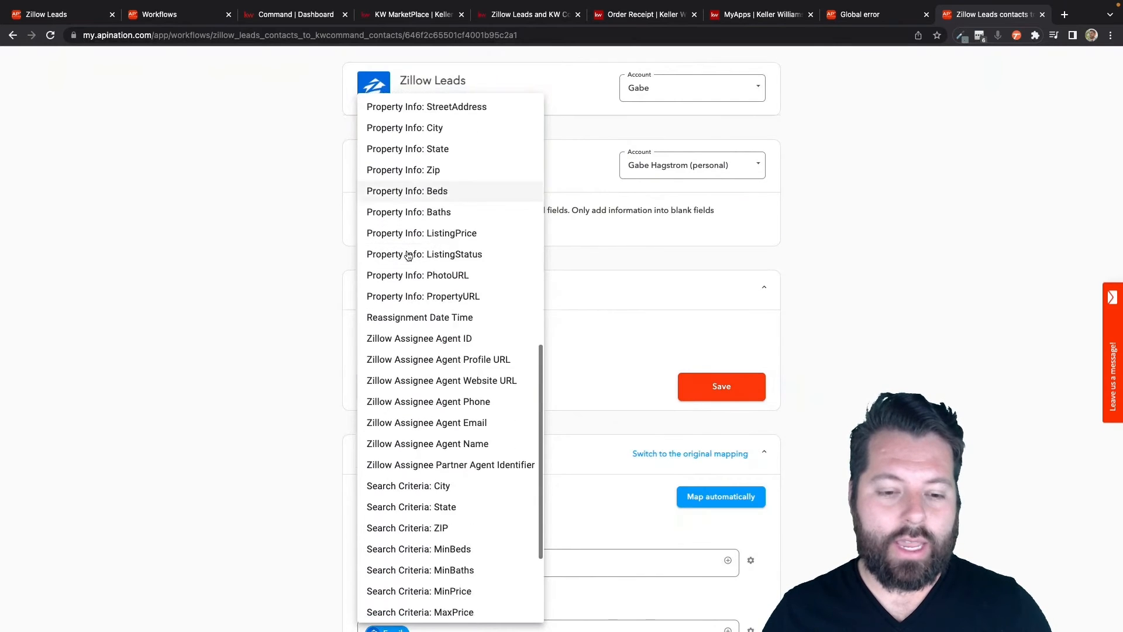
scroll(408, 256, "down", 3)
left_click(425, 376)
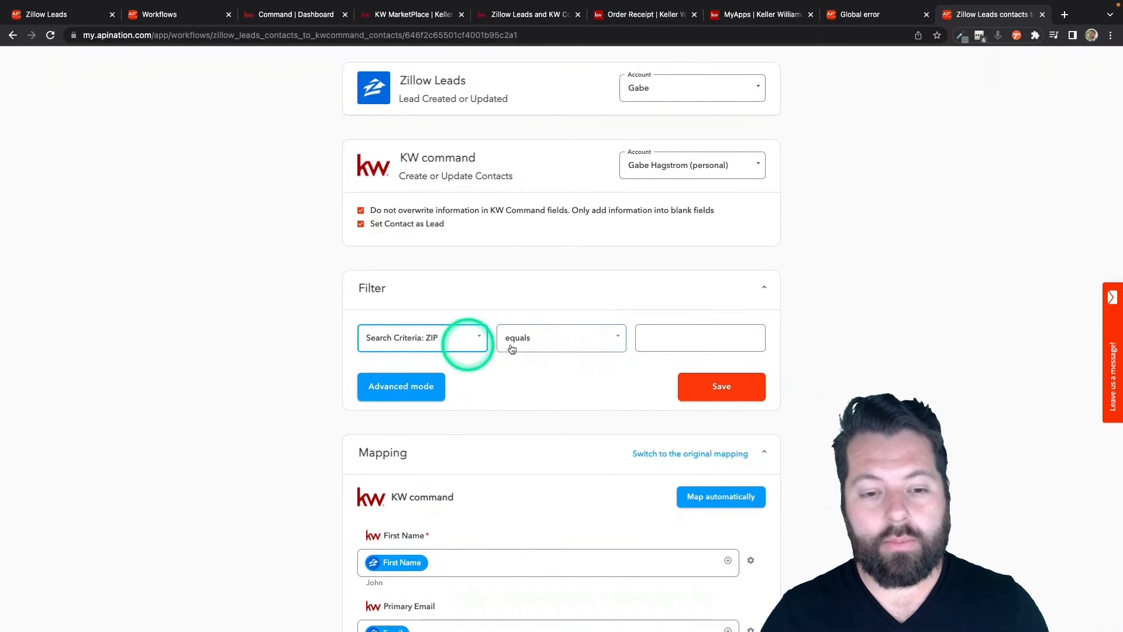
Step: Set the ZIP filter's condition to contains 90210 and save the filter
left_click(591, 344)
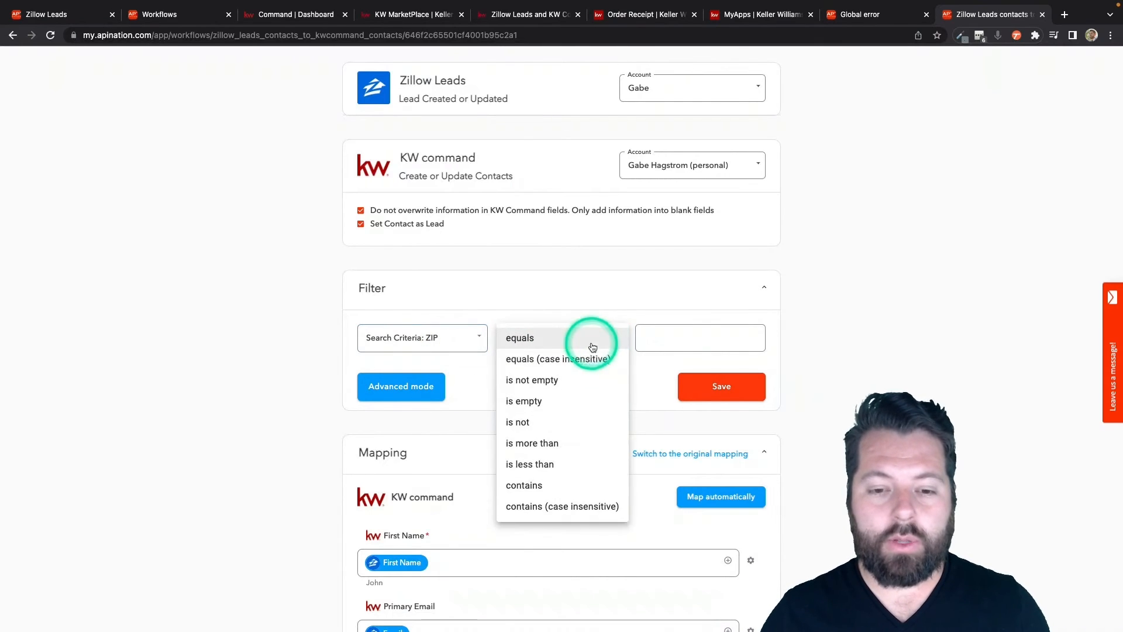
left_click(536, 486)
left_click(669, 344)
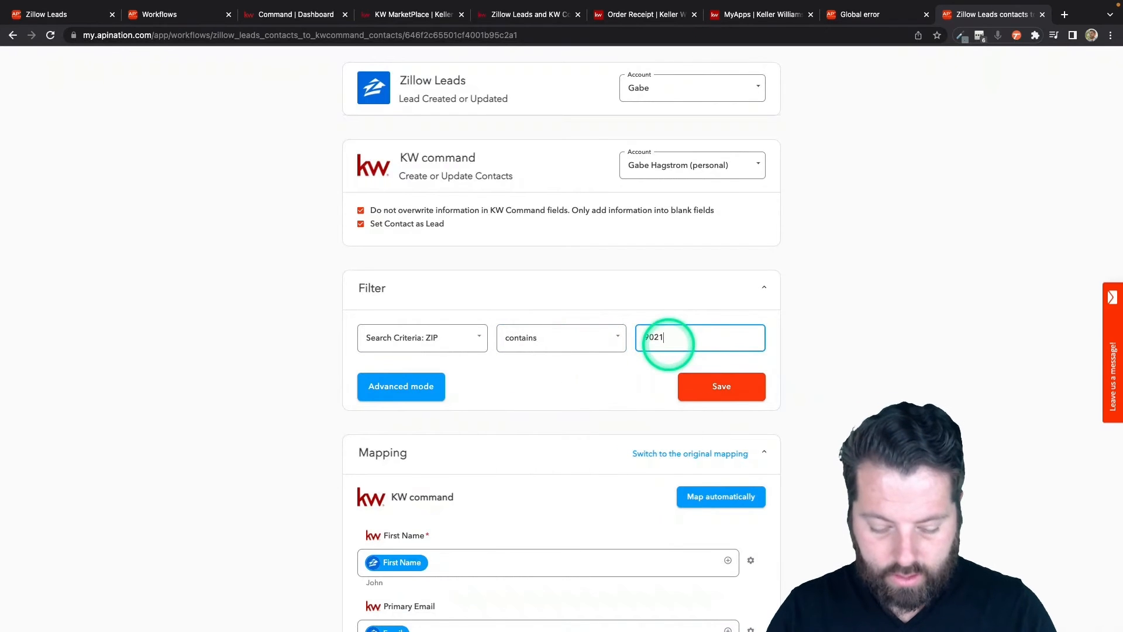
type("90210")
left_click(695, 389)
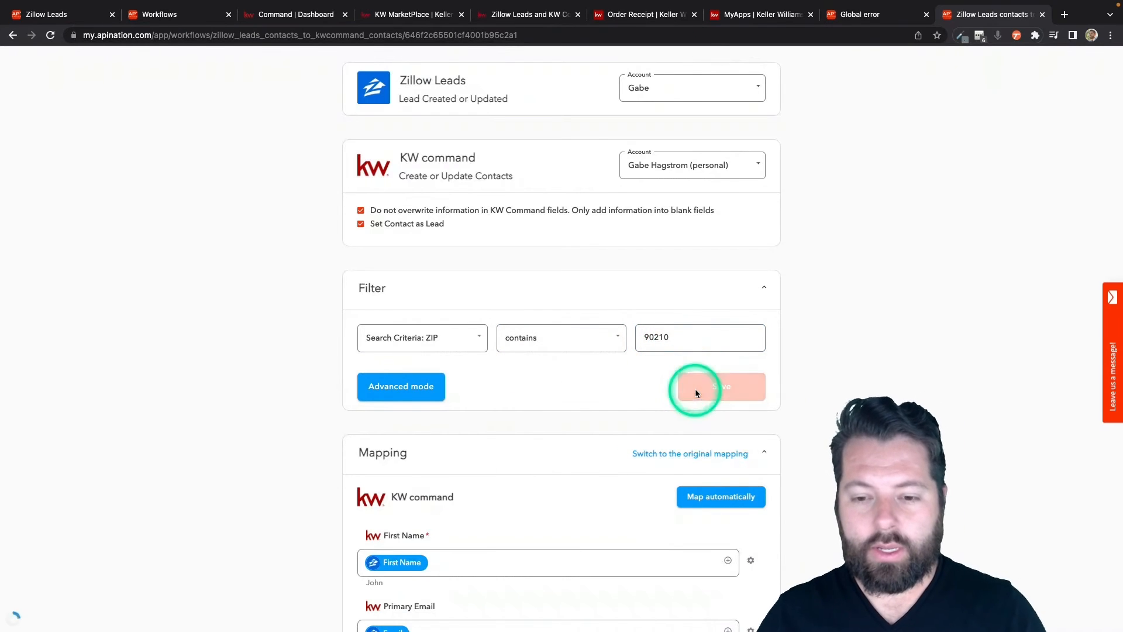
Step: Replace the KW Command Tags mapping with the tag 90210client
scroll(575, 458, "down", 20)
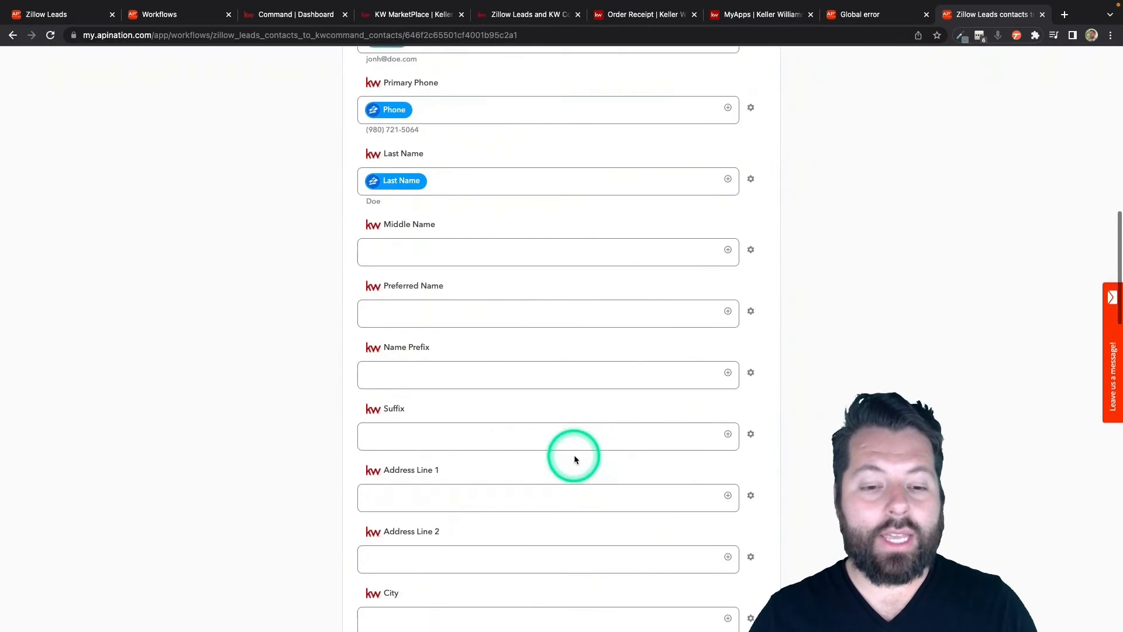
scroll(574, 454, "down", 8)
left_click(442, 389)
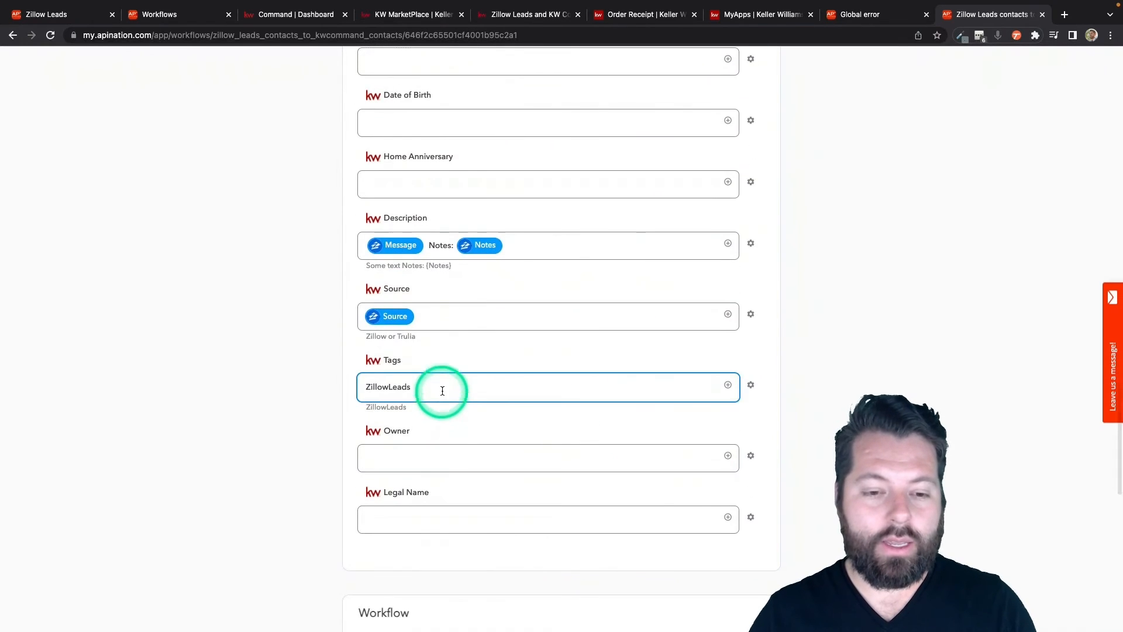
double_click(442, 389)
type("90")
scroll(442, 391, "down", 1)
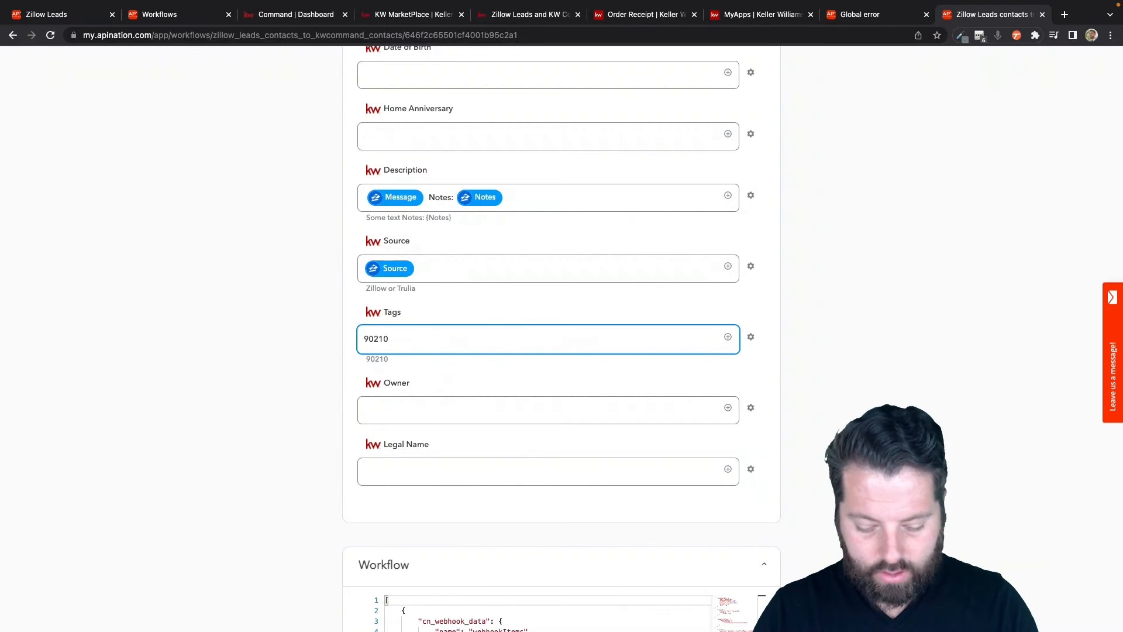
left_click(364, 381)
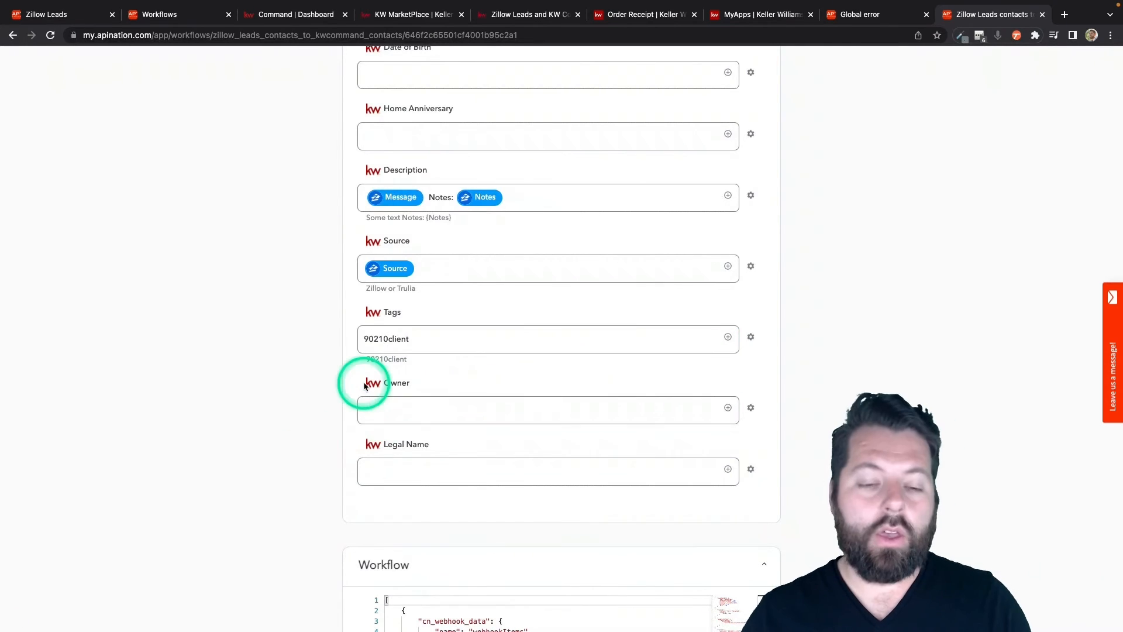
Step: Review the sync's ZIP filter and look through the Zillow lead fields available as filter criteria
scroll(363, 383, "up", 5)
scroll(364, 386, "up", 20)
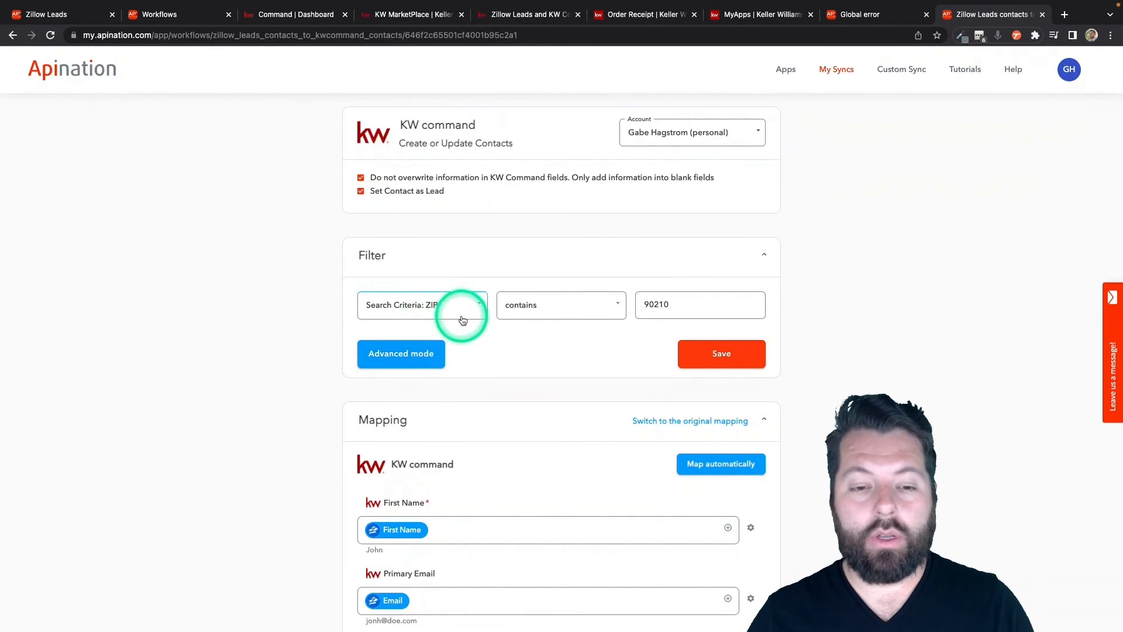
left_click(676, 311)
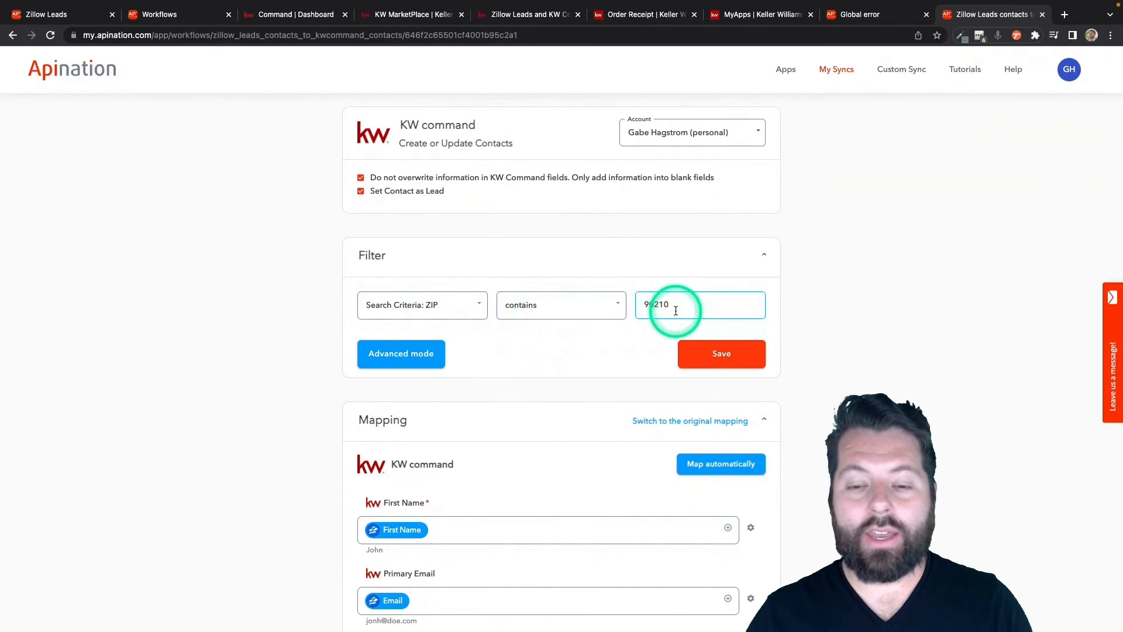
scroll(621, 389, "down", 4)
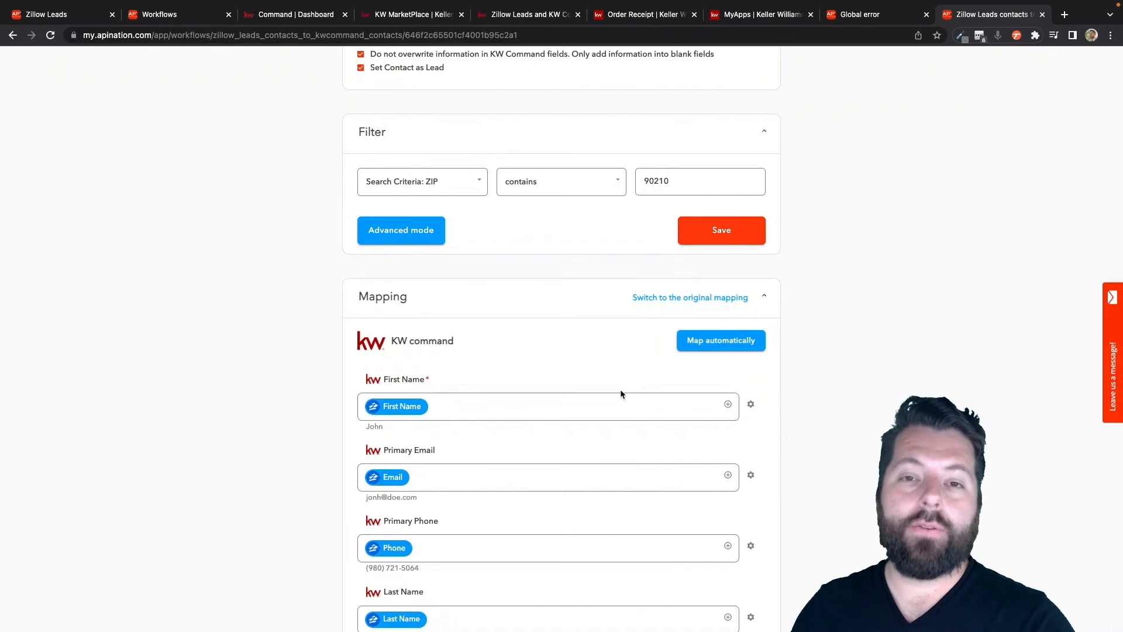
left_click(532, 236)
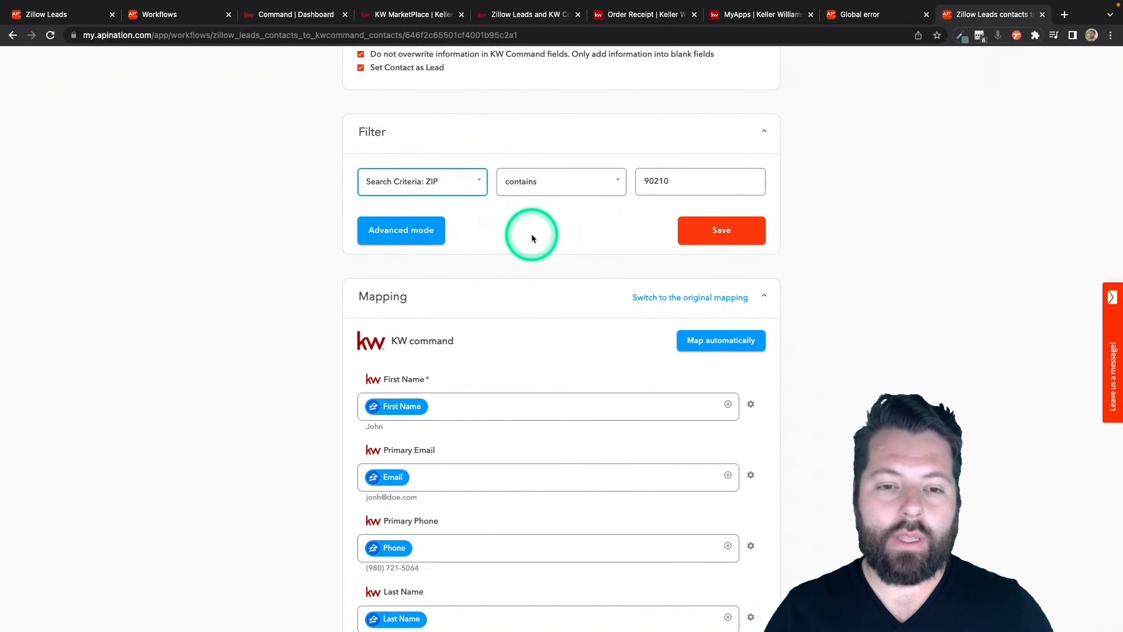
left_click(477, 187)
scroll(436, 309, "up", 10)
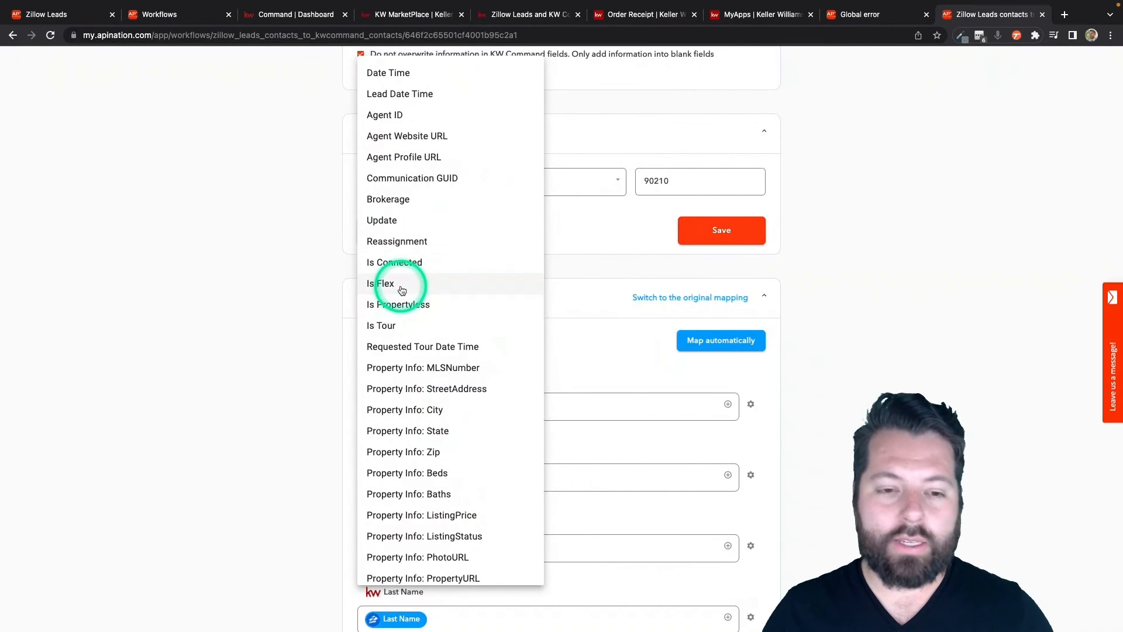
scroll(402, 287, "up", 5)
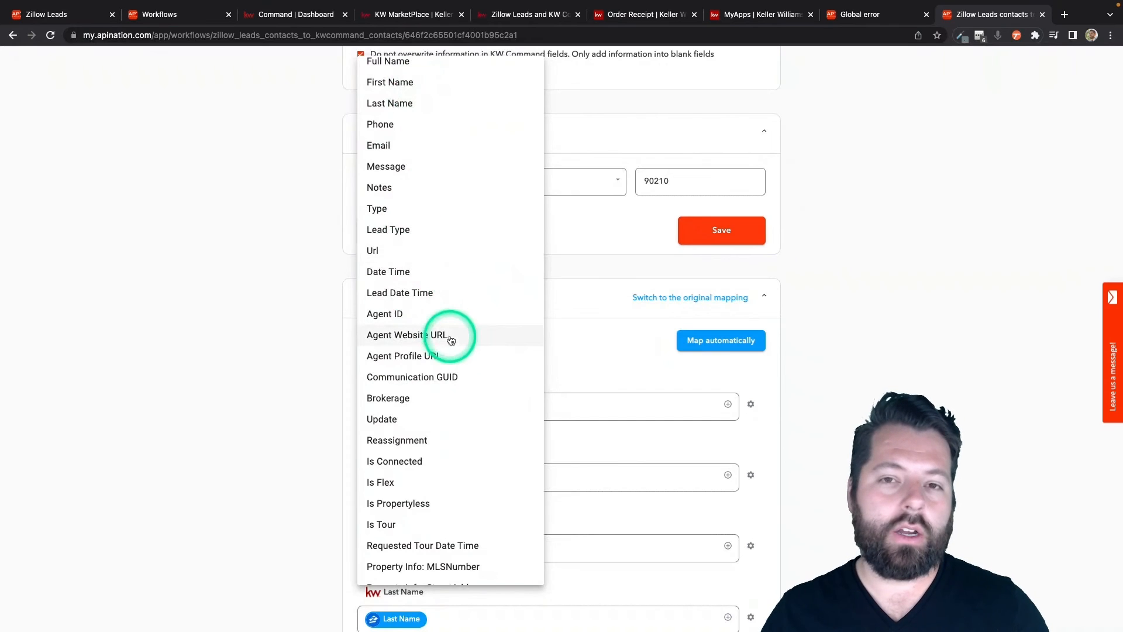
left_click(470, 303)
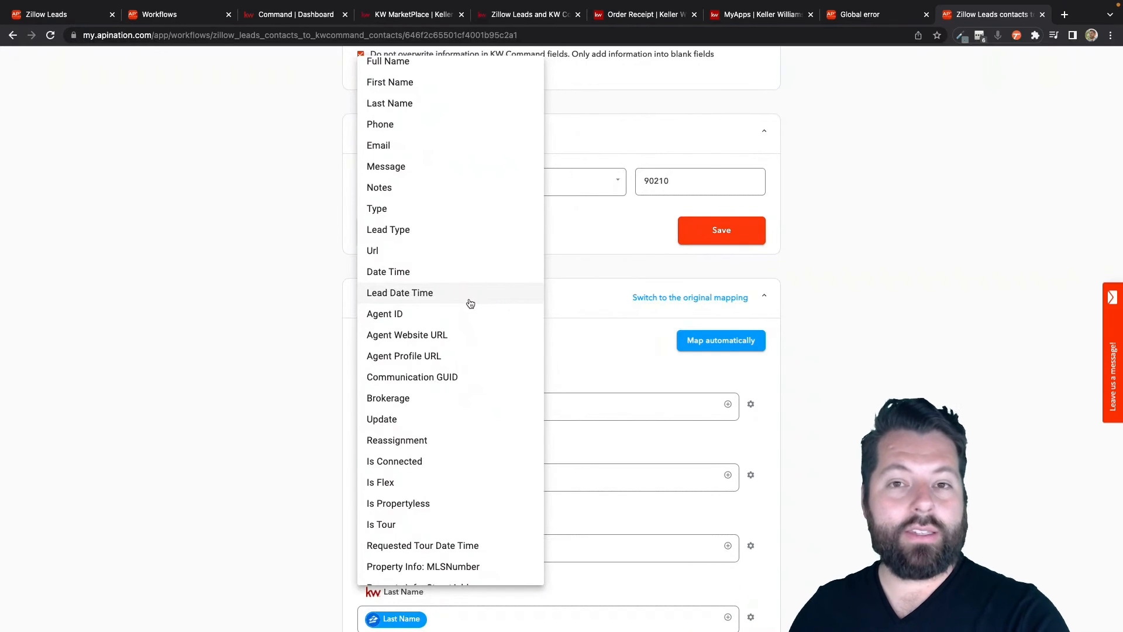
left_click(602, 297)
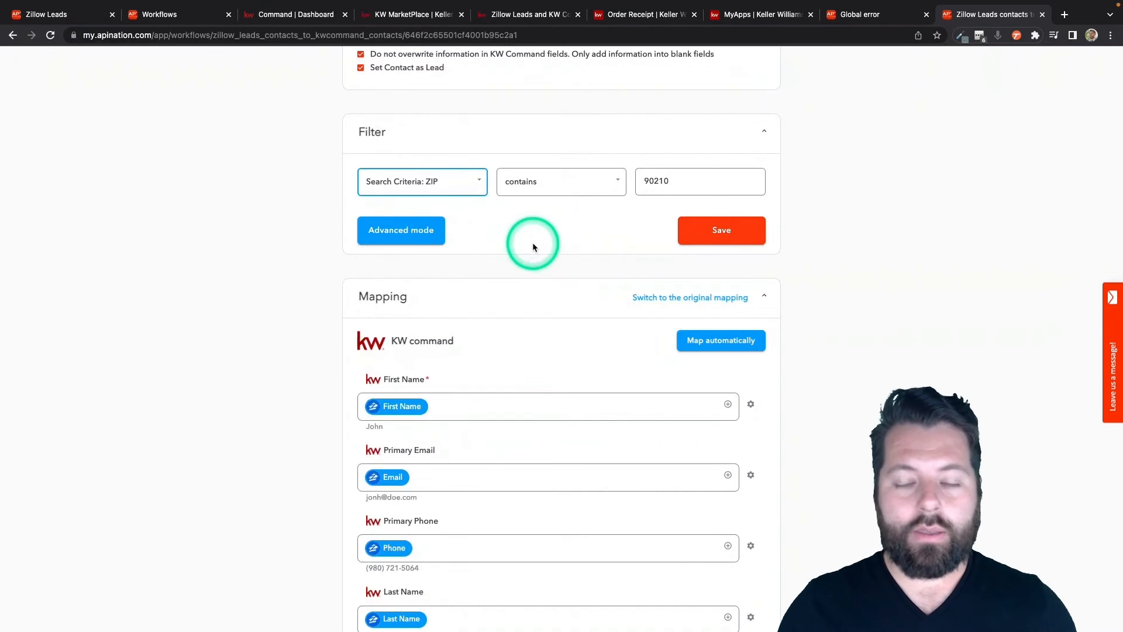
Step: Remove the ZIP condition by setting the sync's filter to No Filter, and save it
left_click(468, 183)
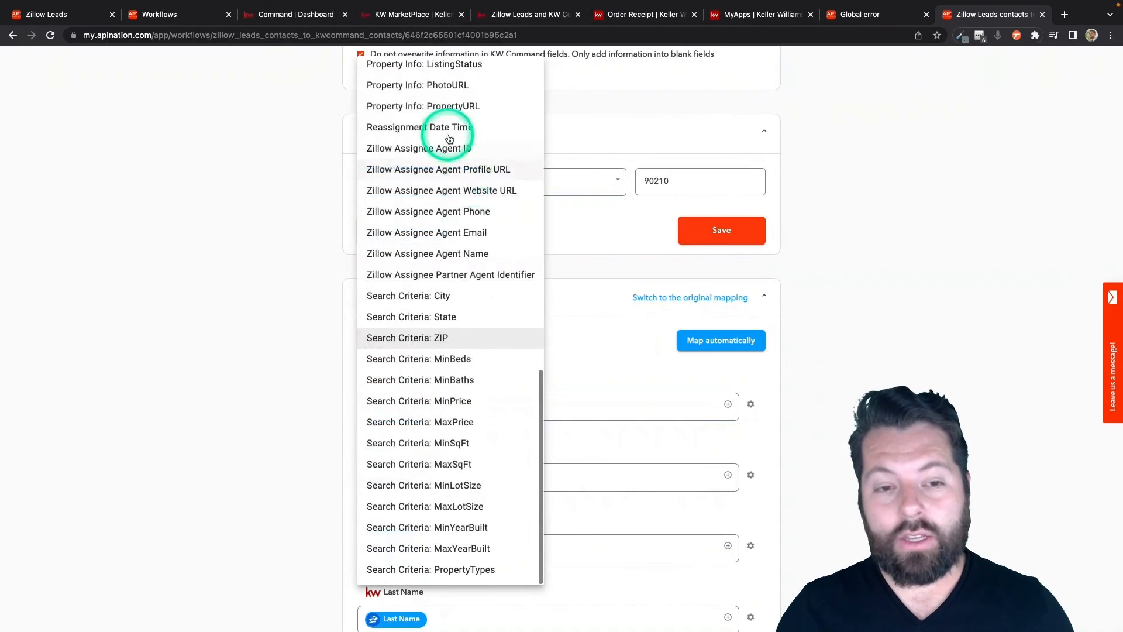
scroll(453, 131, "up", 10)
left_click(427, 72)
left_click(720, 237)
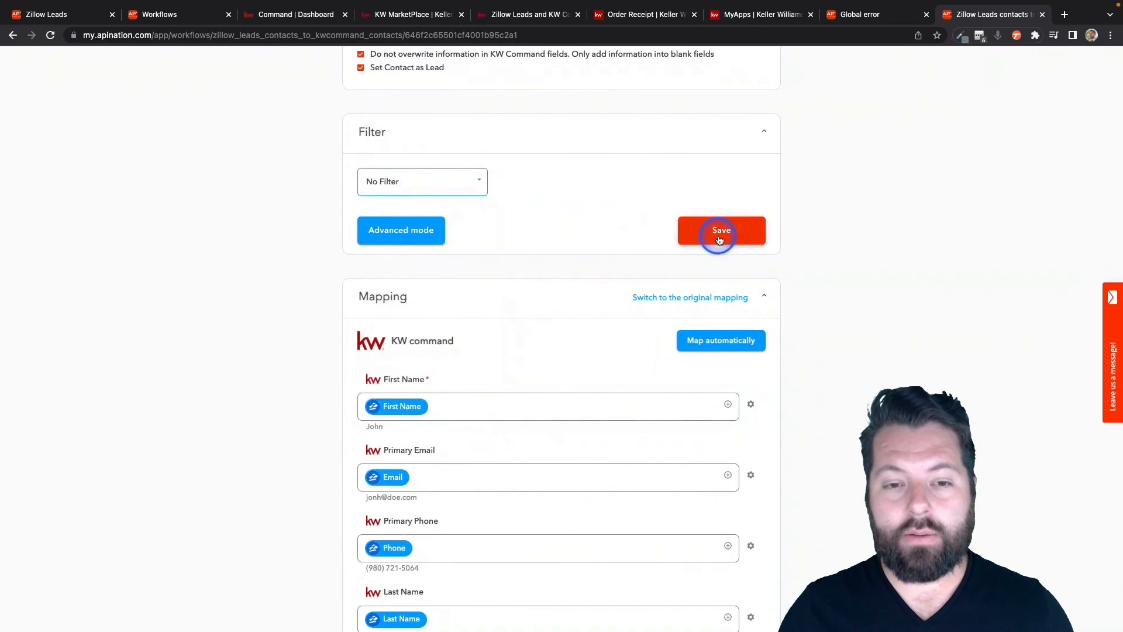
Step: Replace the KW Command Tags mapping with the tag Zillow
scroll(554, 351, "down", 15)
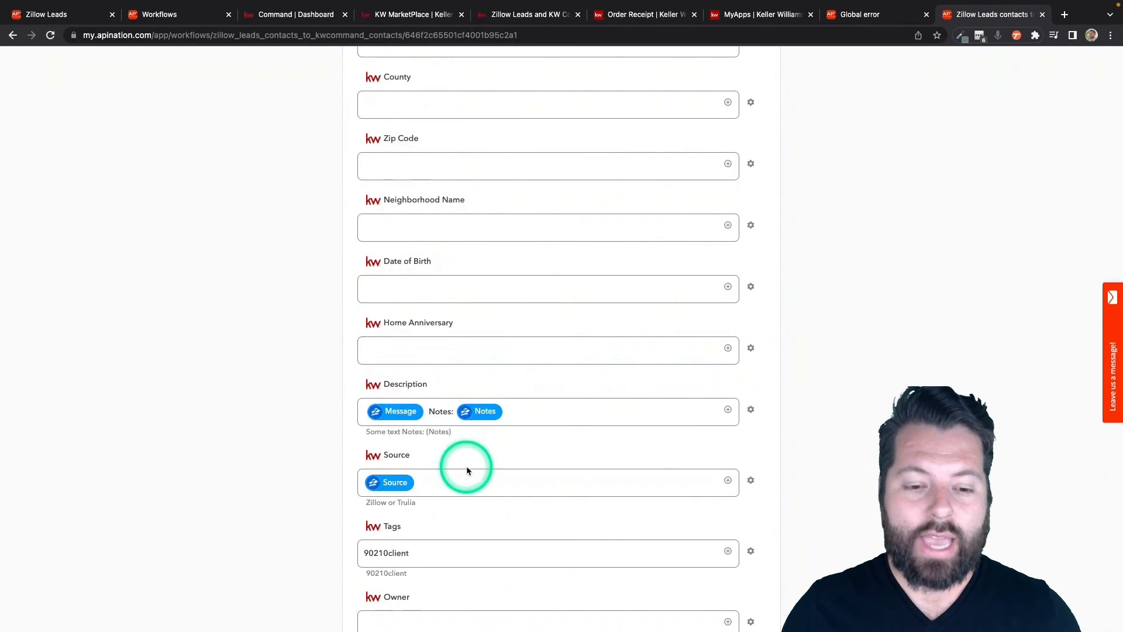
left_click(416, 555)
double_click(416, 554)
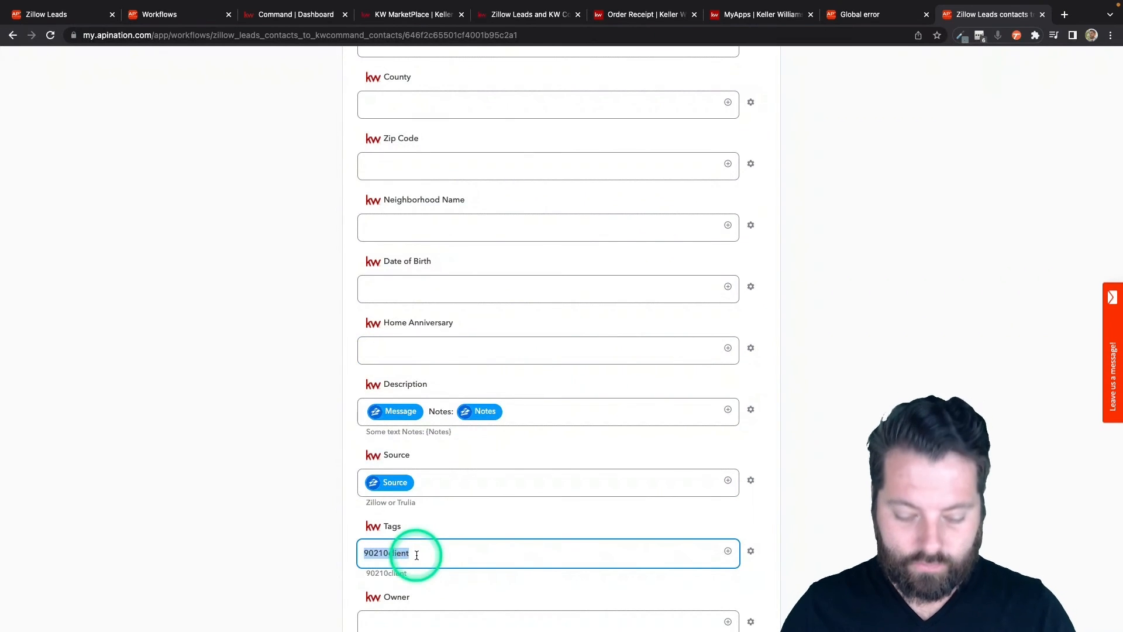
type("Zill")
scroll(417, 555, "down", 4)
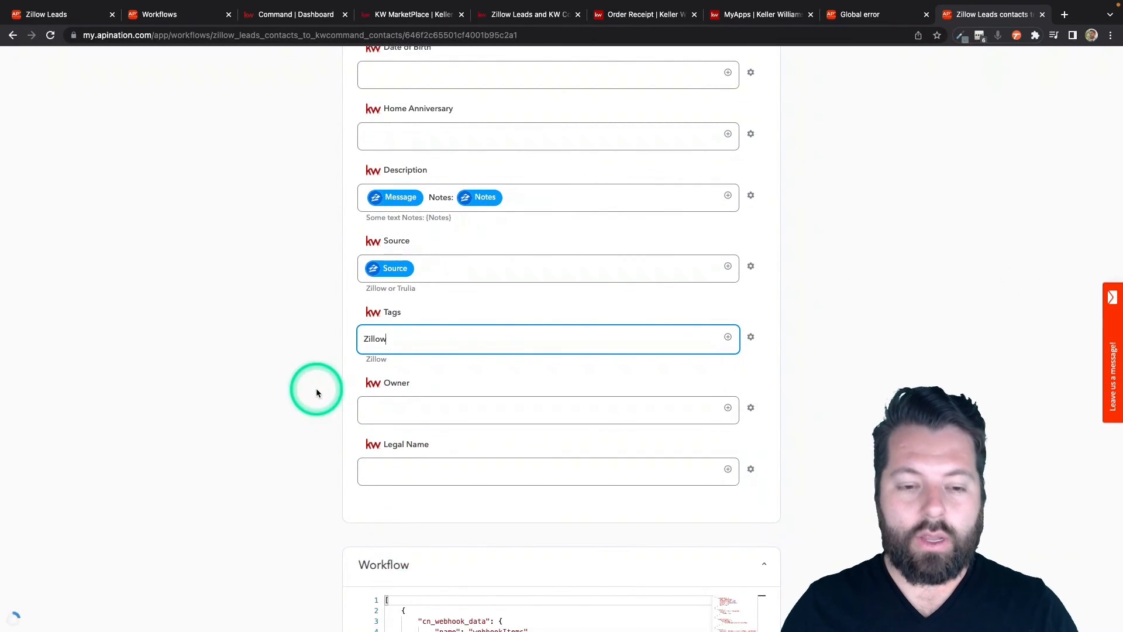
scroll(316, 388, "up", 20)
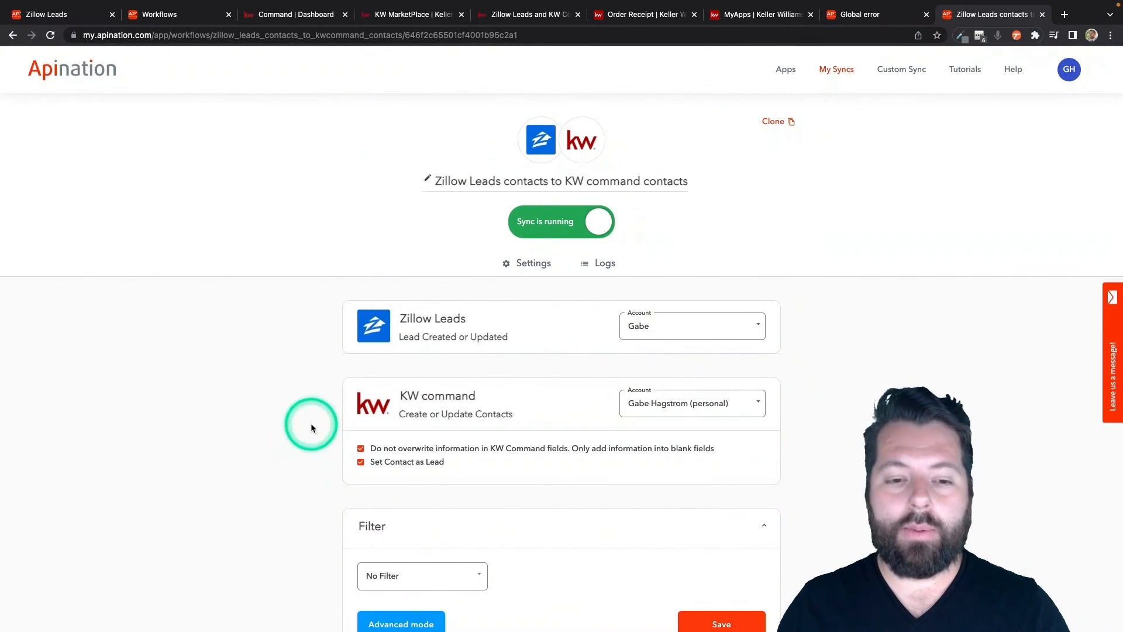